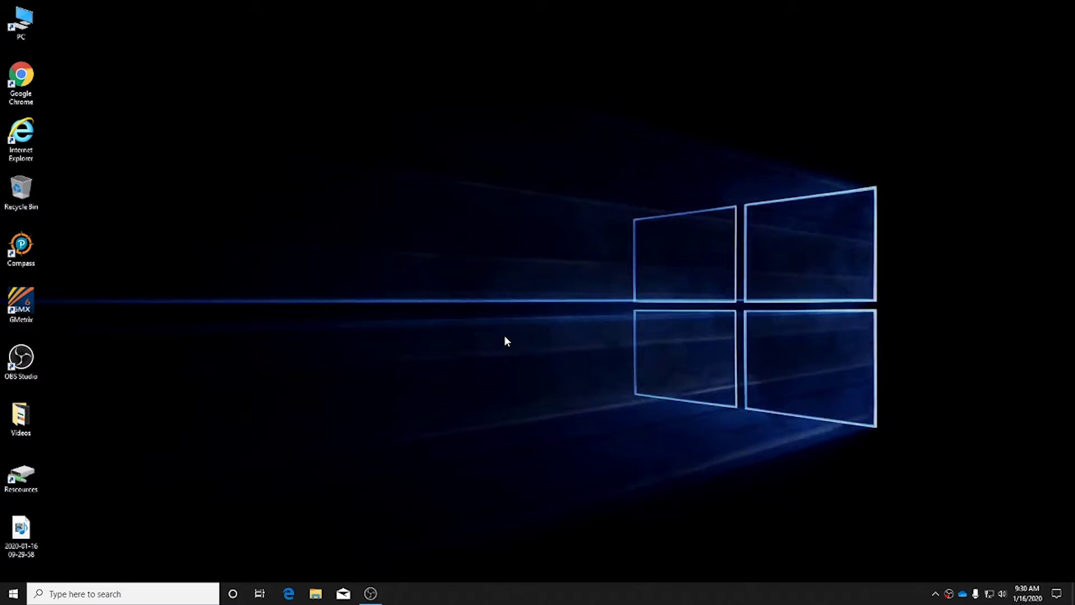
# Copy the Hoverboard (Premiere Pro) folder from Premiere Pro - Project Files on the Resources network drive to the desktop
pyautogui.doubleClick(22, 475)
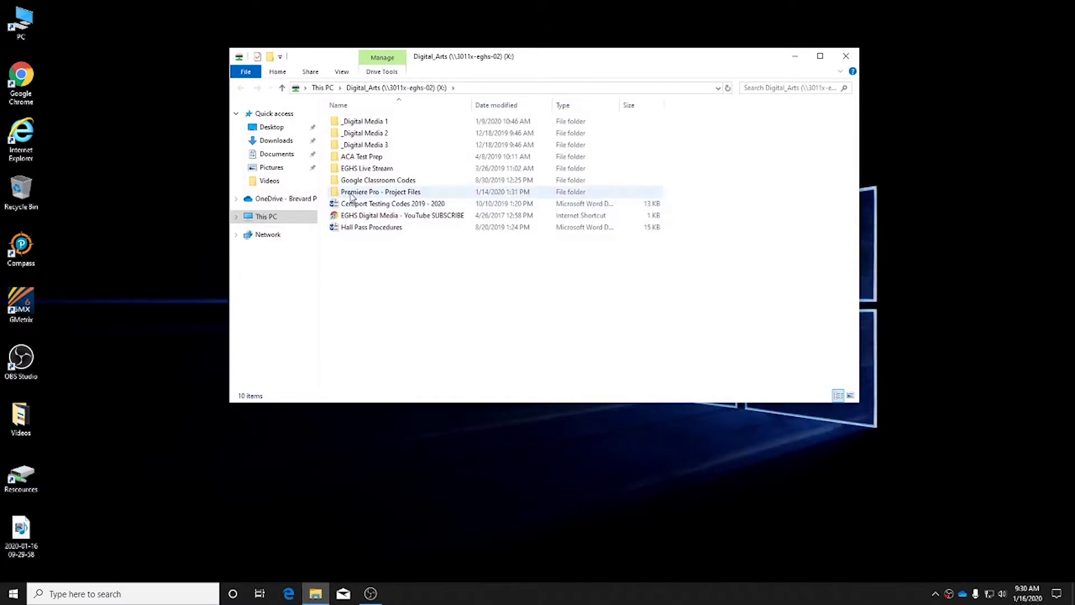
pyautogui.doubleClick(385, 193)
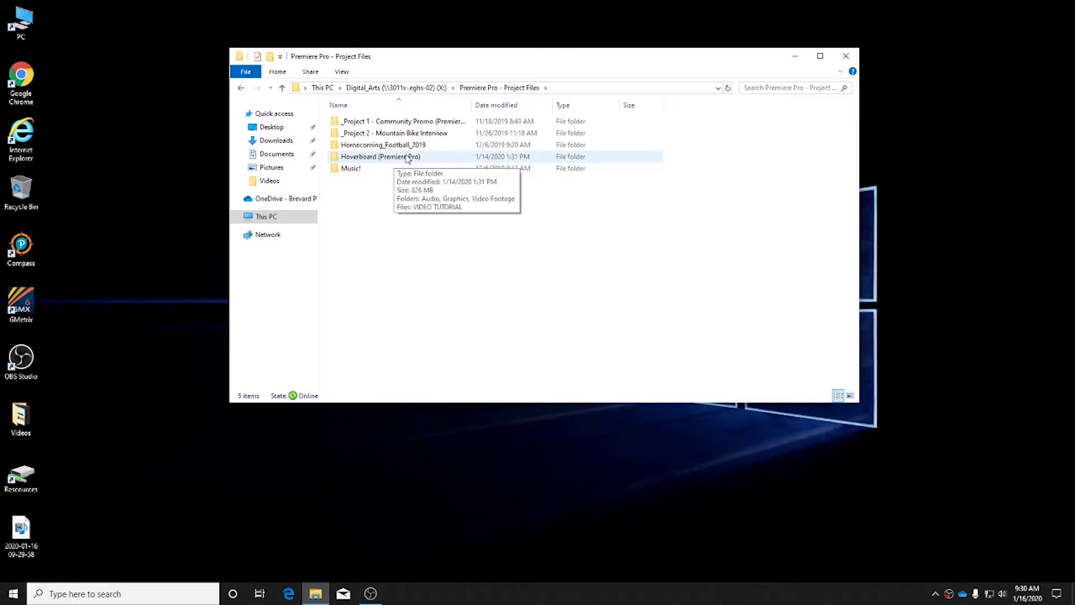
pyautogui.moveTo(405, 160); pyautogui.dragTo(188, 230)
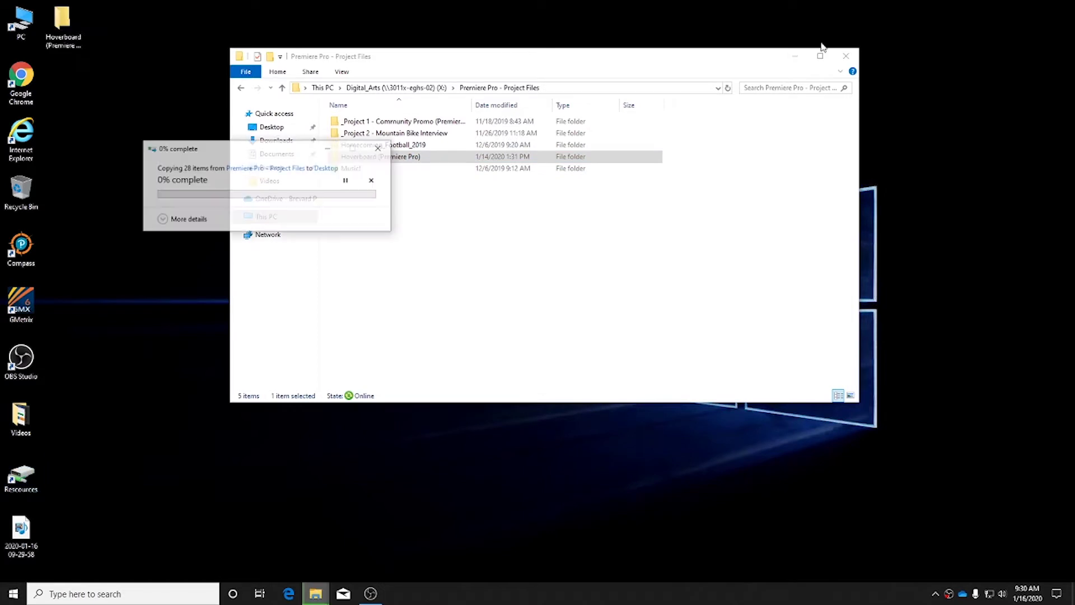
pyautogui.click(847, 56)
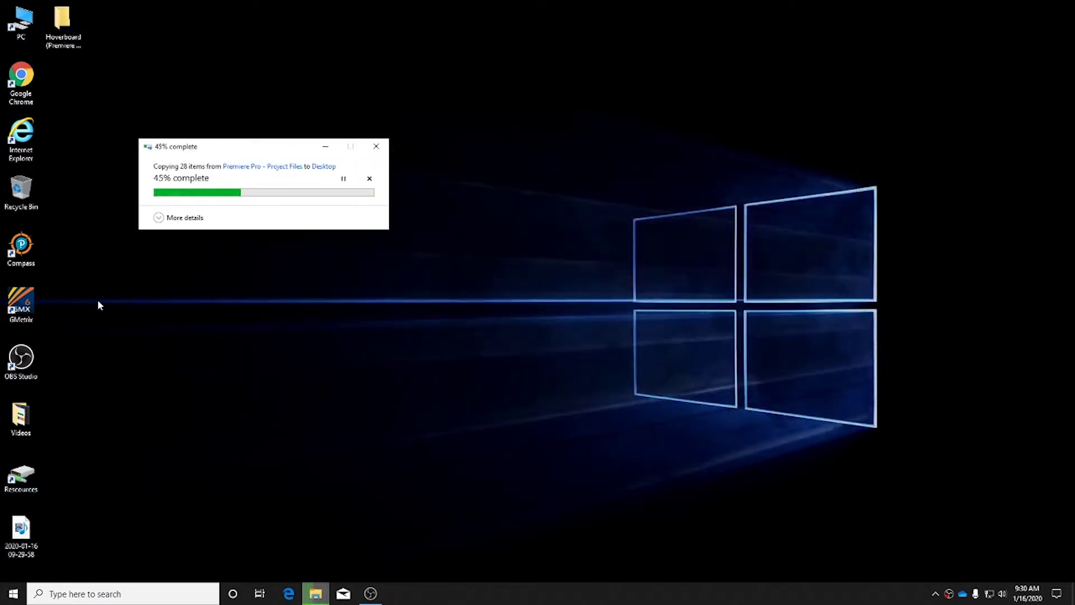
# Search for premiere and launch Adobe Premiere Pro CC 2018
pyautogui.click(117, 593)
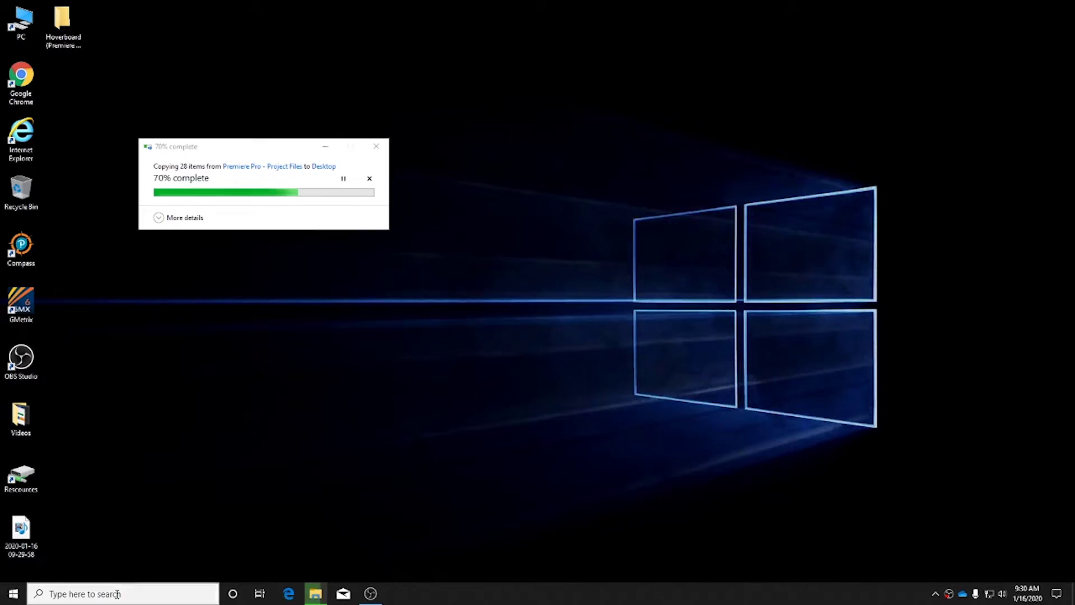
pyautogui.write('premiere')
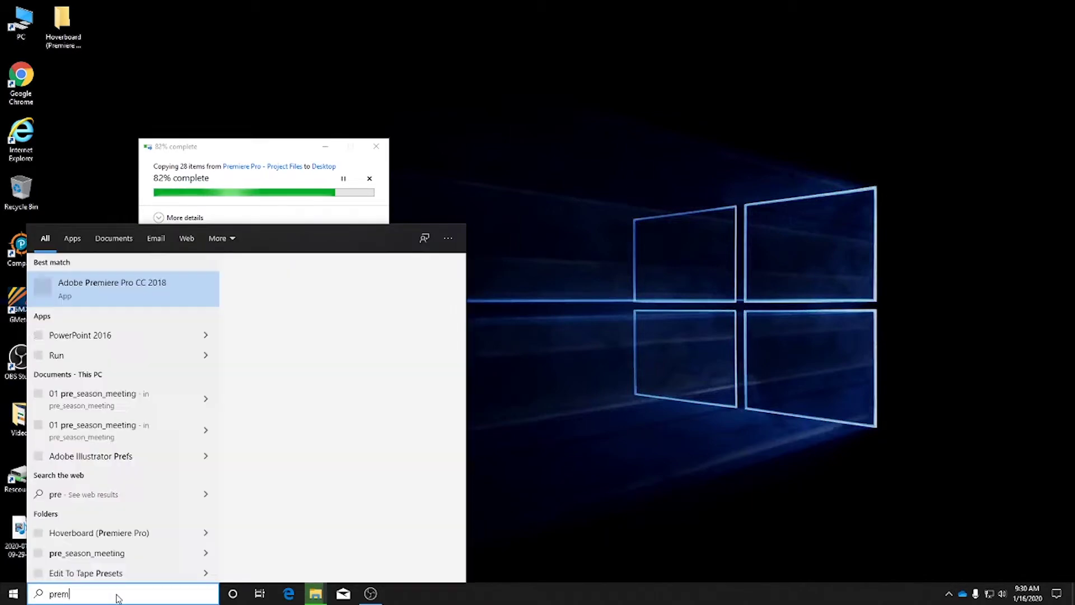
pyautogui.click(116, 292)
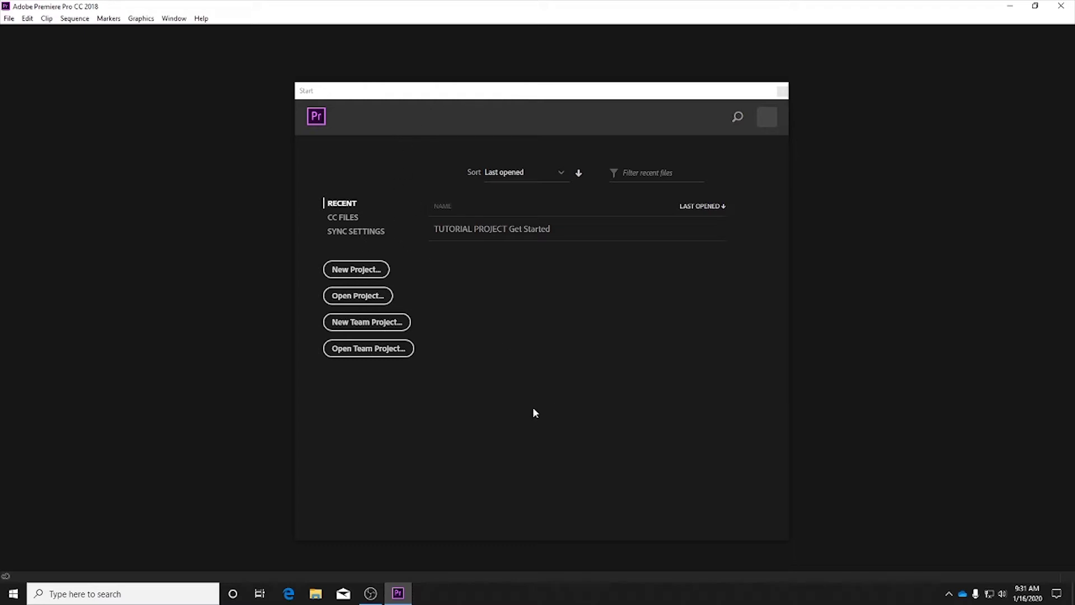
# Open the desktop copy of the Hoverboard folder and examine its Audio, Graphics and Video Footage subfolders
pyautogui.click(1011, 8)
pyautogui.moveTo(188, 190); pyautogui.dragTo(398, 189)
pyautogui.doubleClick(406, 190)
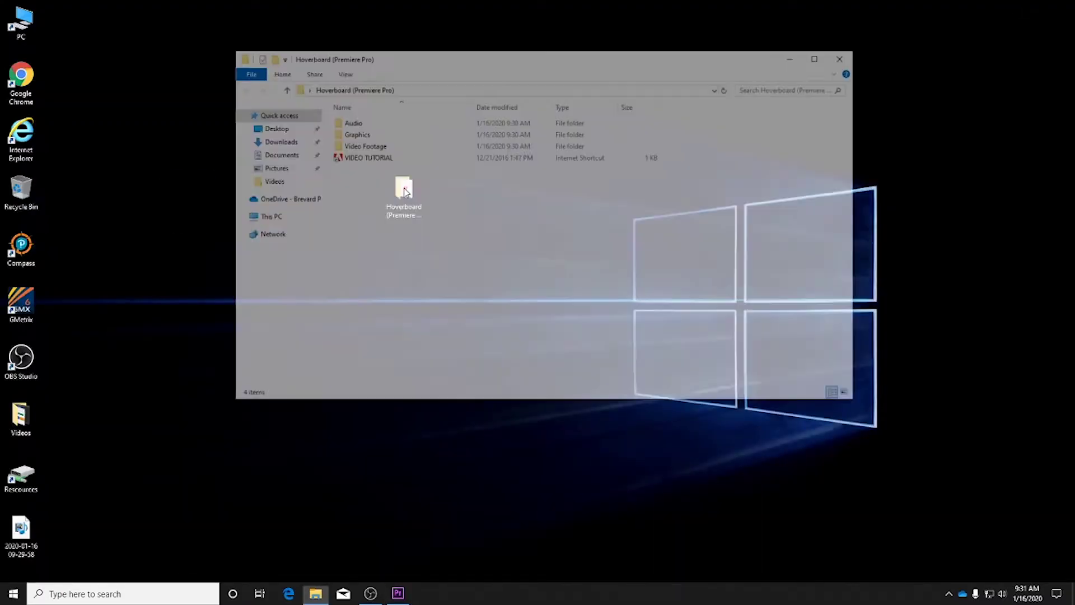
pyautogui.doubleClick(361, 126)
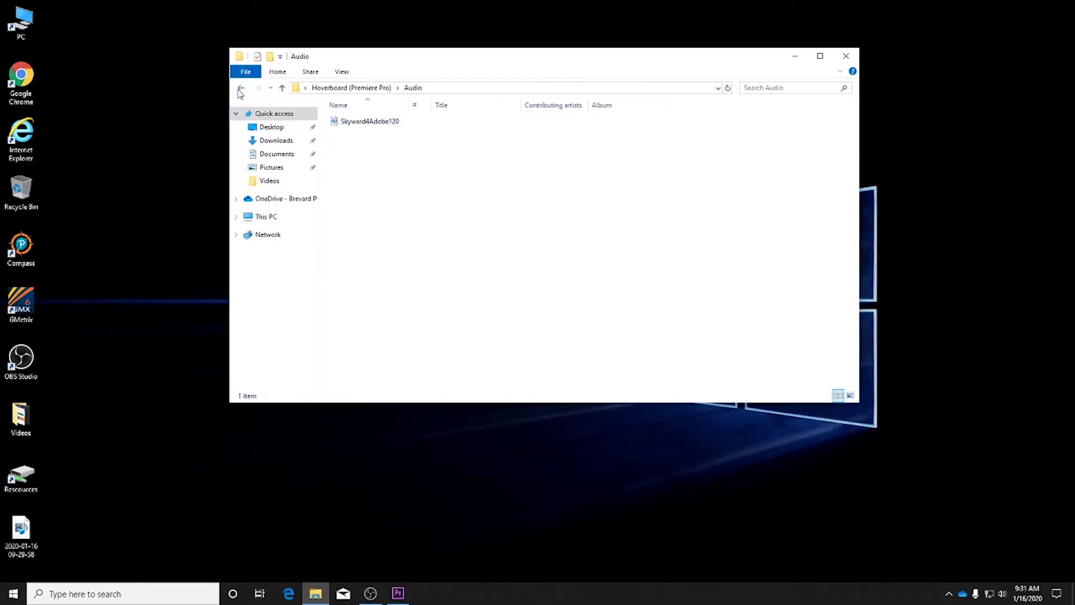
pyautogui.click(240, 89)
pyautogui.doubleClick(364, 125)
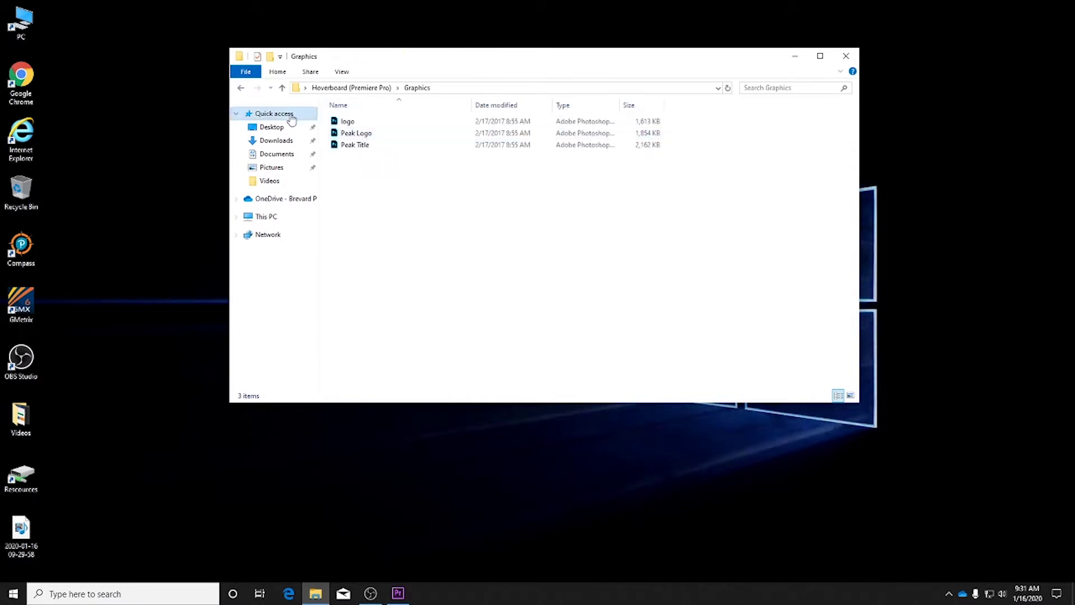
pyautogui.click(241, 88)
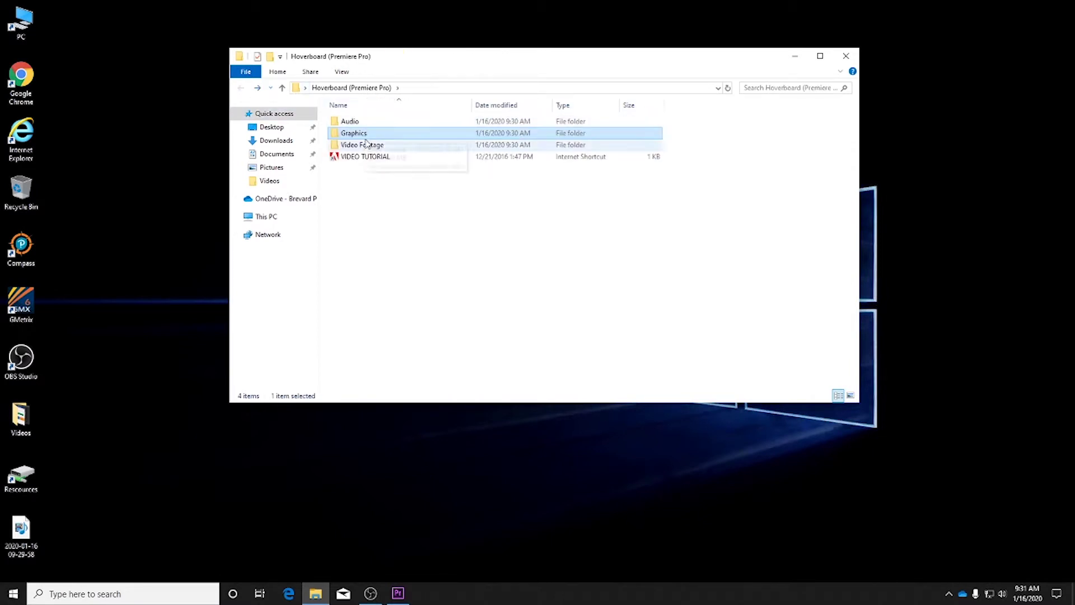
pyautogui.doubleClick(366, 145)
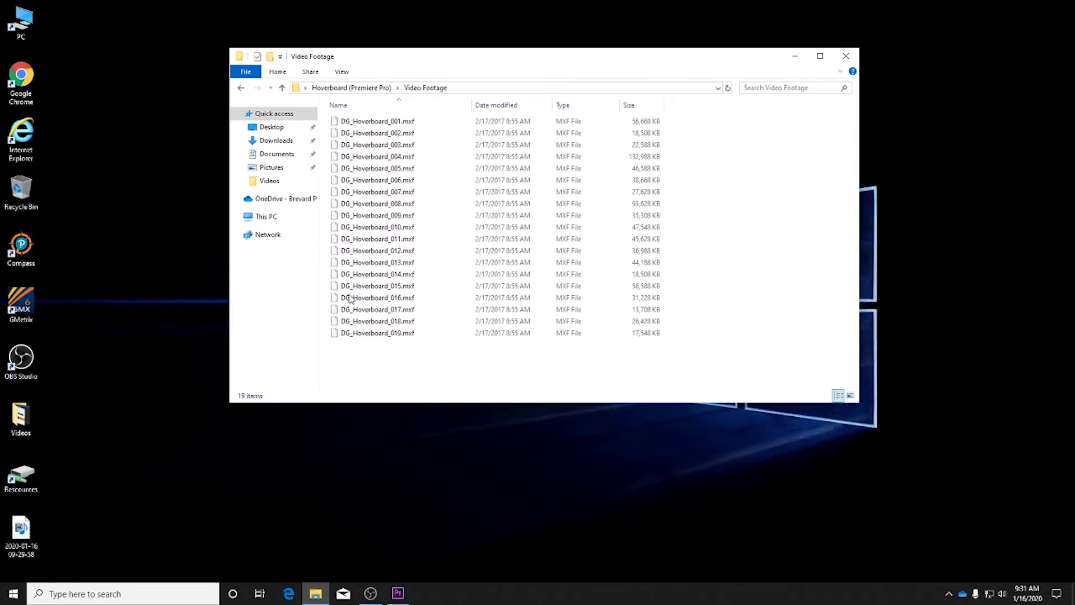
pyautogui.click(241, 88)
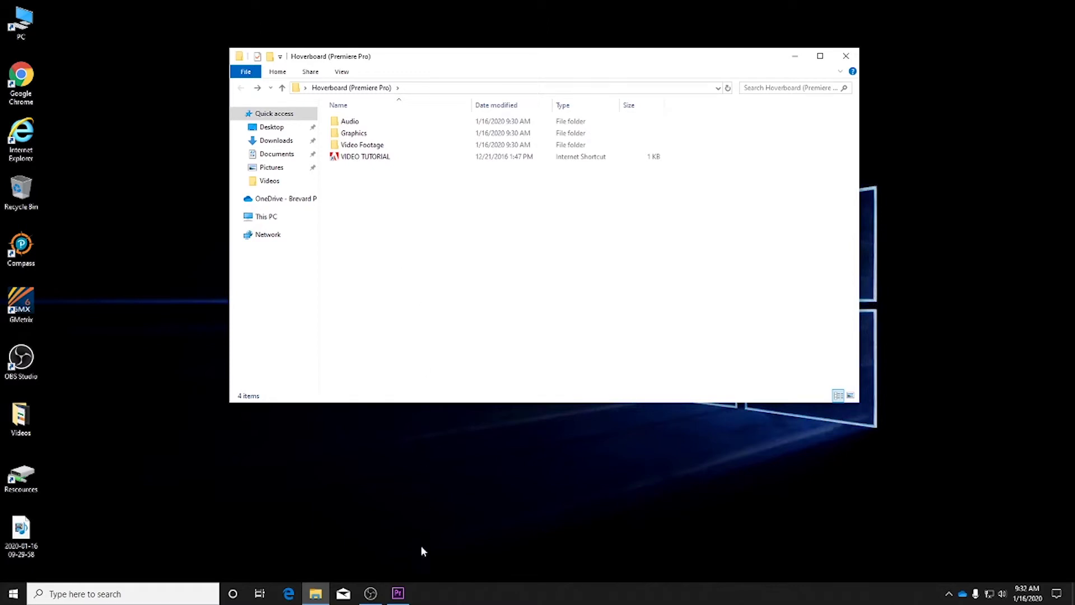
# Switch back to Premiere Pro and create a project named hoverboard_lastname, stored in the desktop folder Hoverboard (Premiere Pro)
pyautogui.click(400, 593)
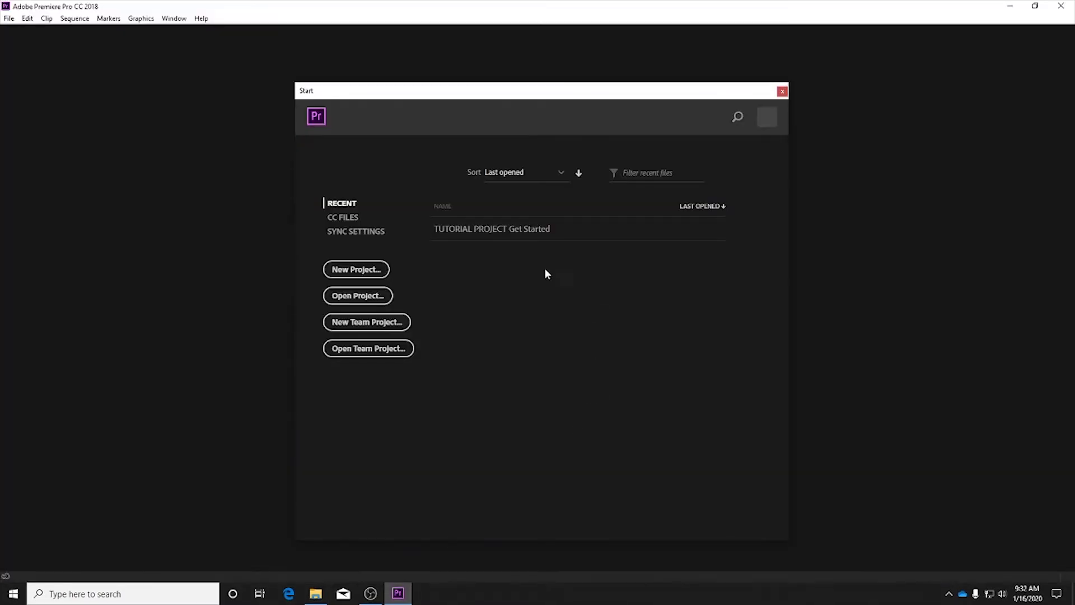
pyautogui.click(356, 271)
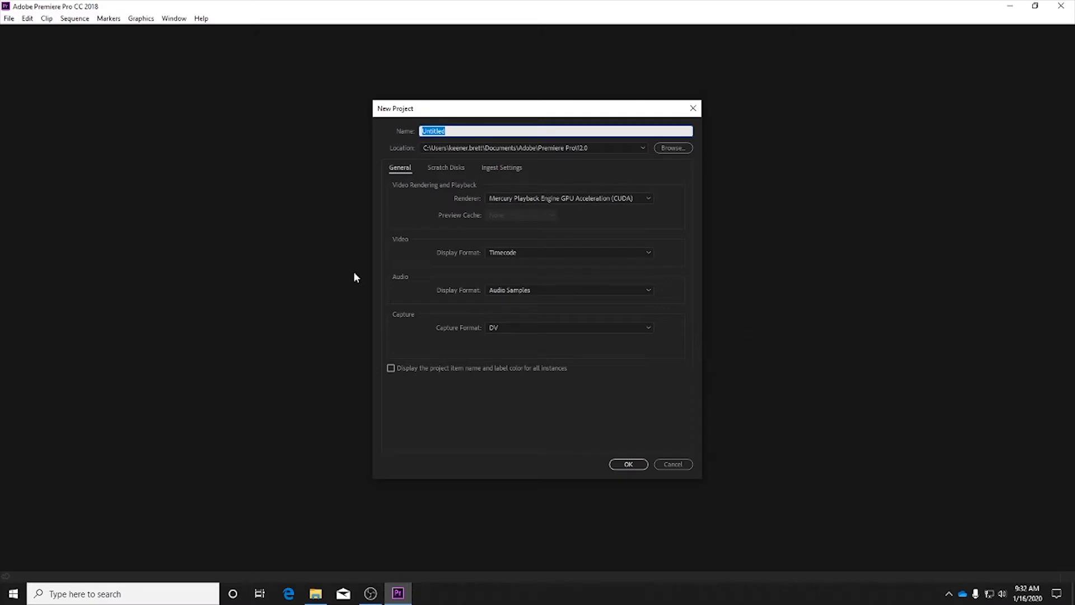
pyautogui.write('hoverboard_lastname')
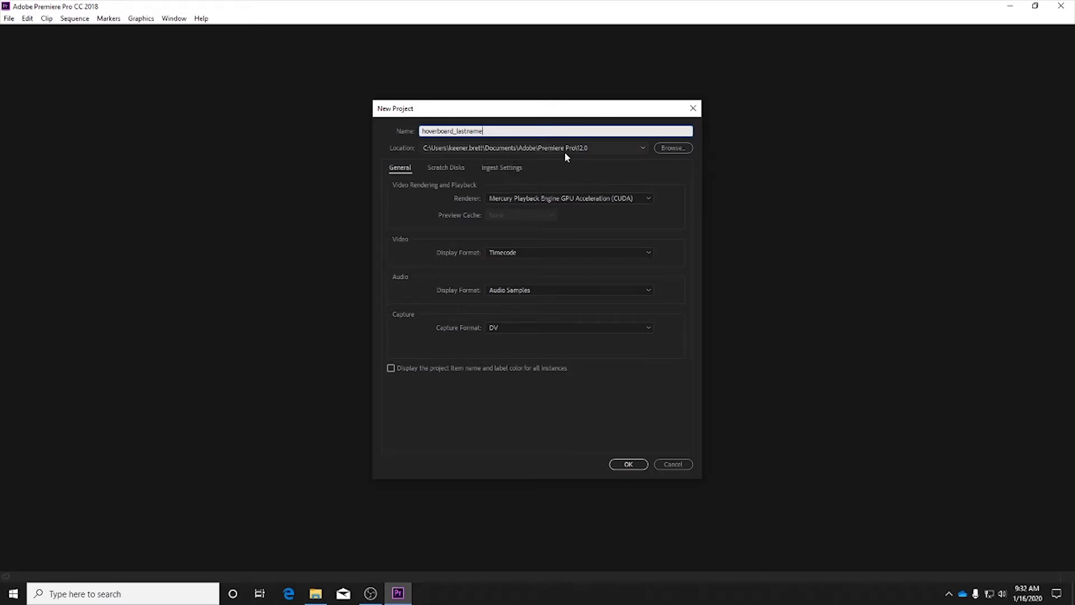
pyautogui.click(681, 149)
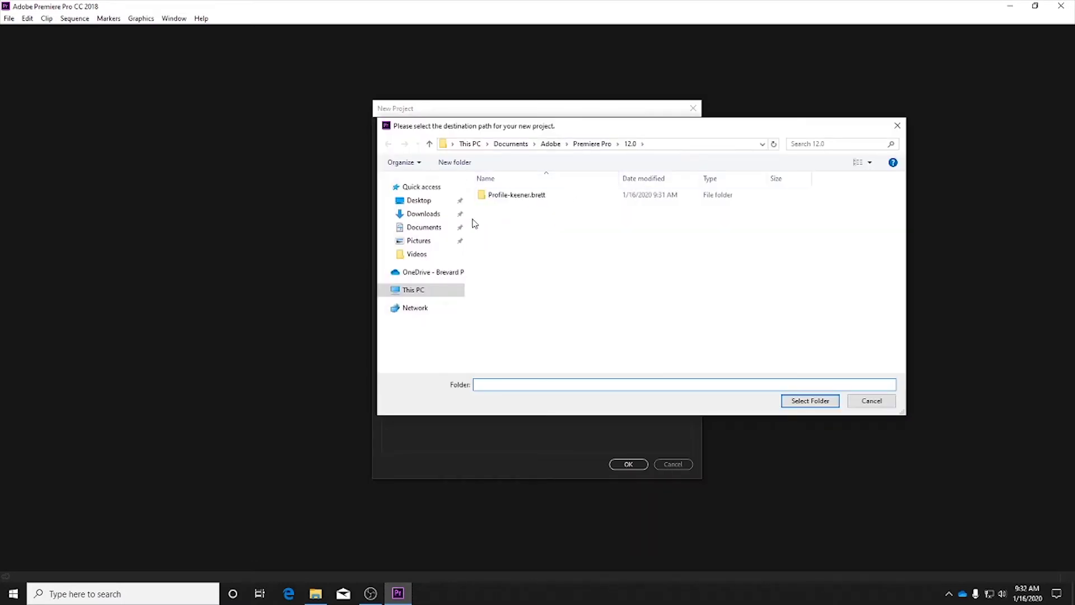
pyautogui.click(418, 201)
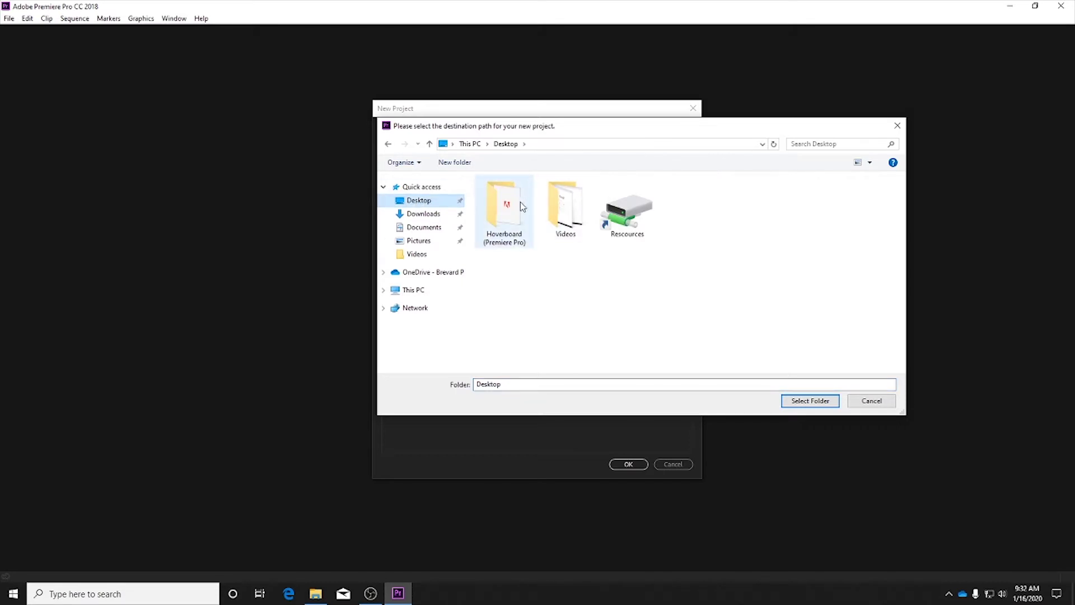
pyautogui.doubleClick(507, 214)
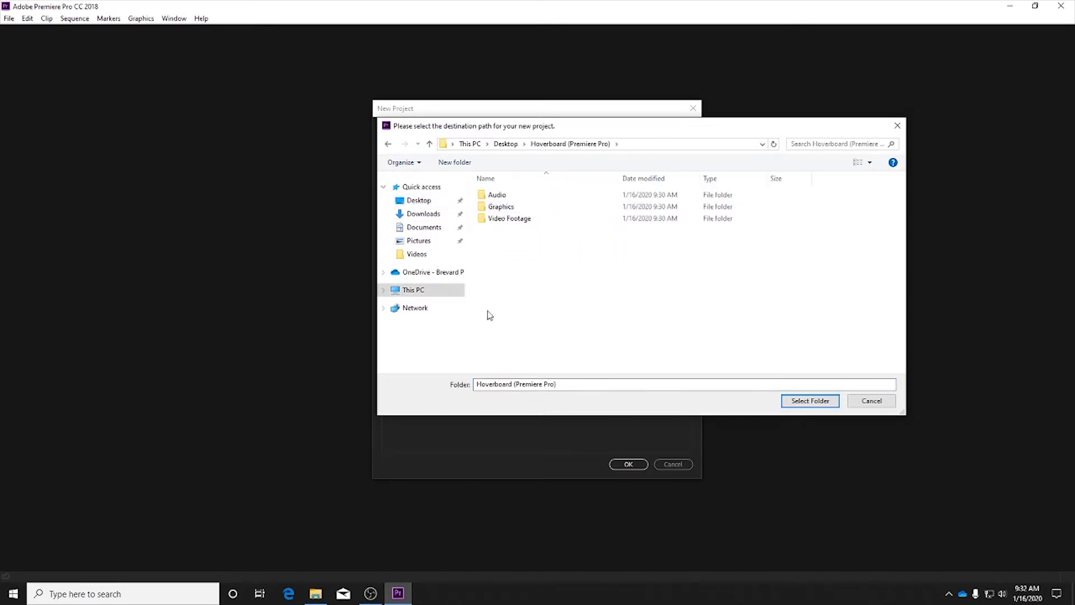
pyautogui.click(815, 404)
pyautogui.click(623, 464)
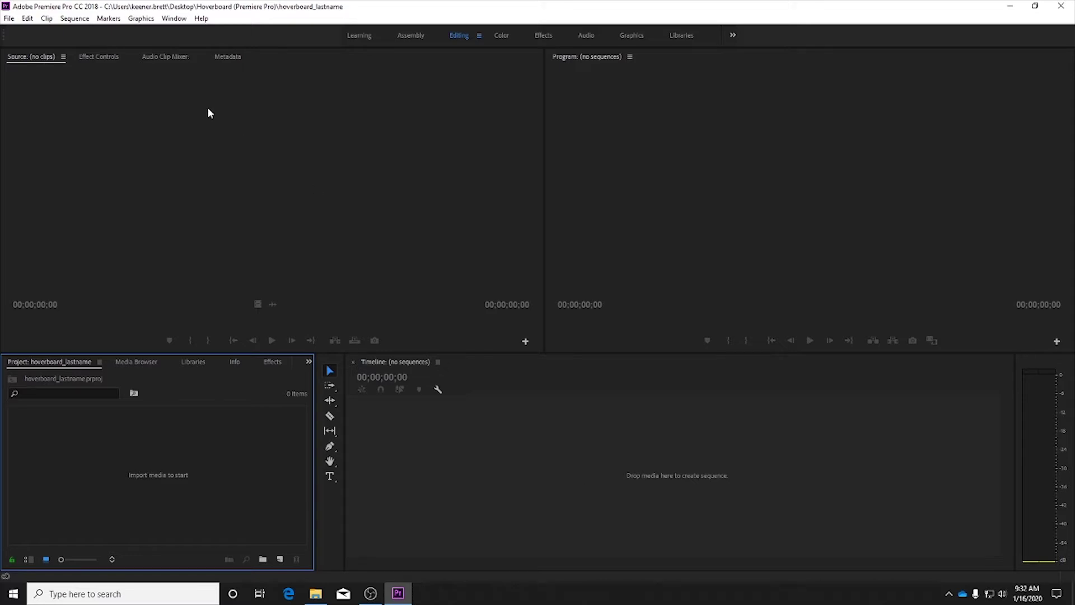
# Look over the Source, Program, Project, Timeline and Tools areas of the Editing workspace one by one
pyautogui.click(218, 150)
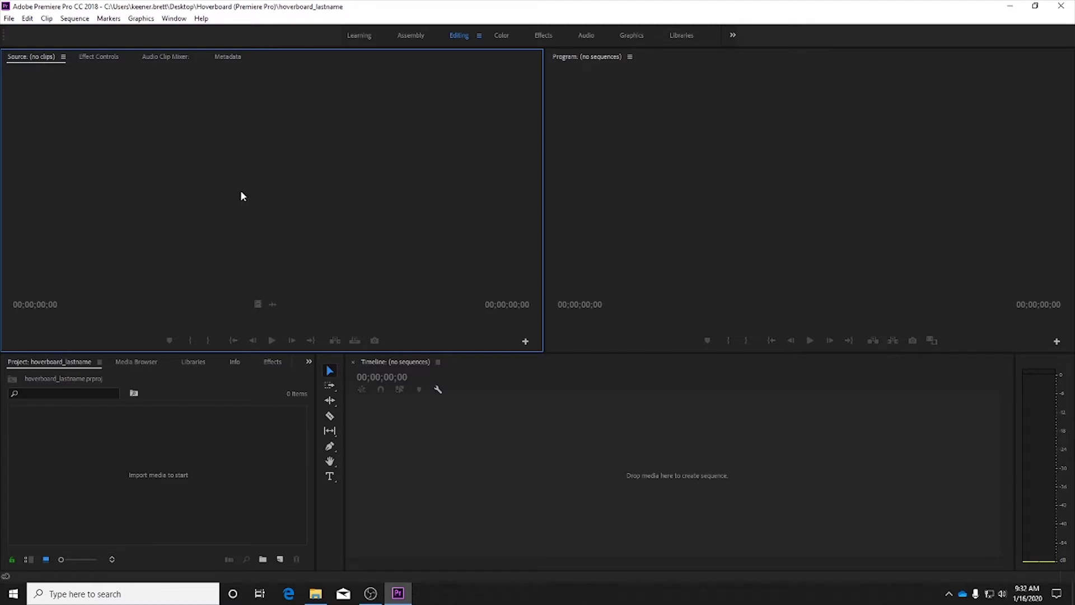
pyautogui.click(757, 168)
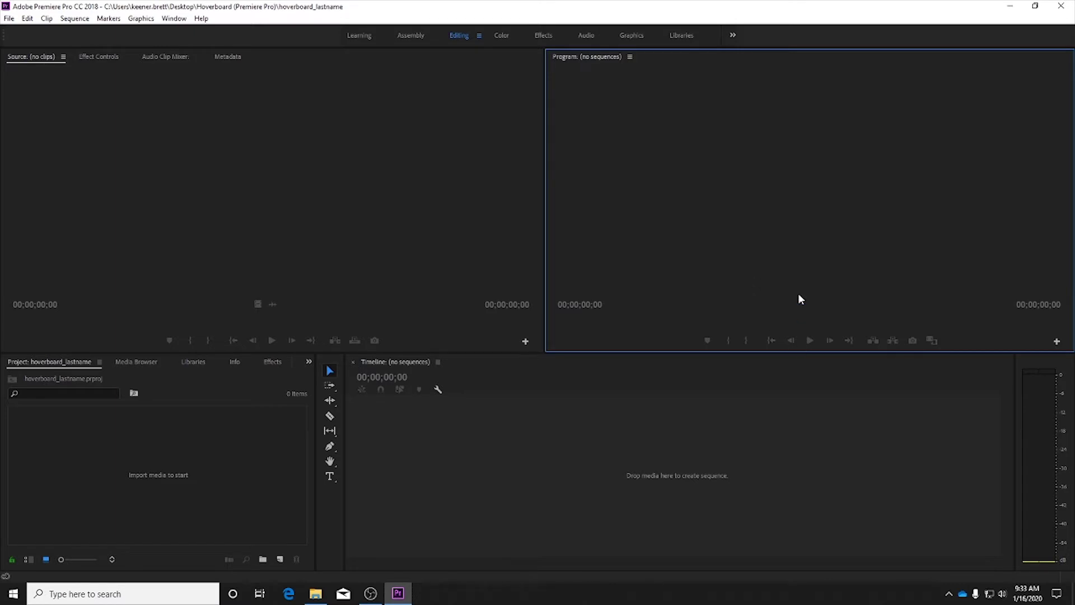
pyautogui.click(184, 487)
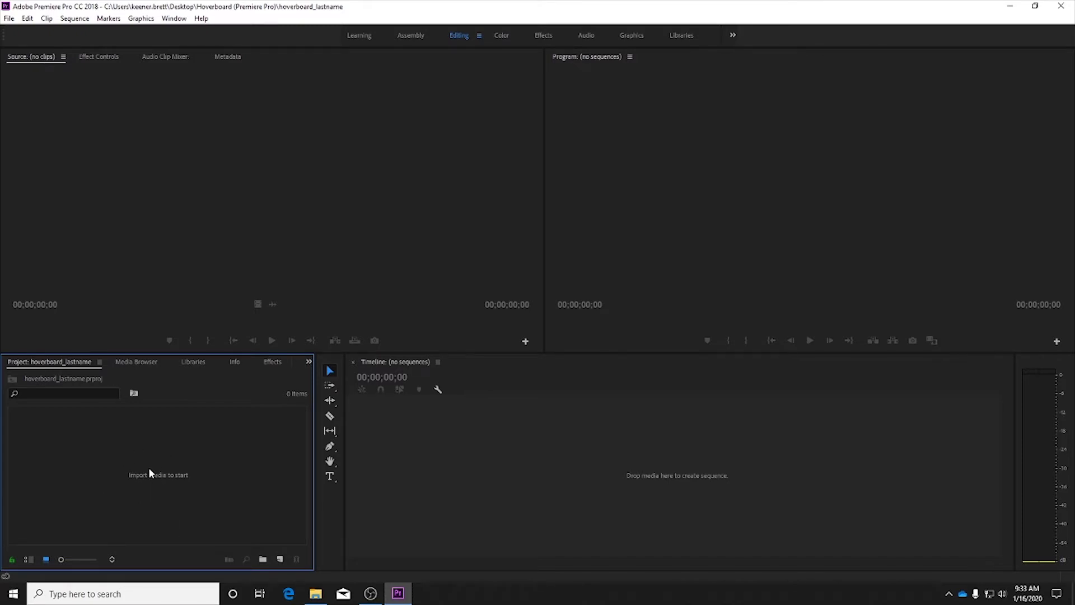
pyautogui.click(595, 452)
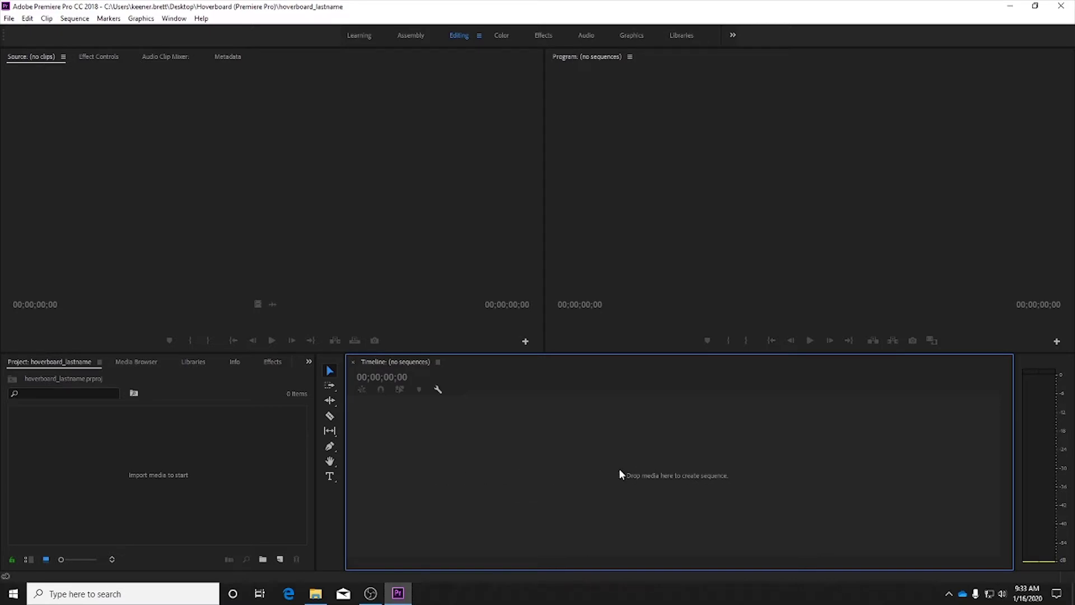
pyautogui.click(331, 509)
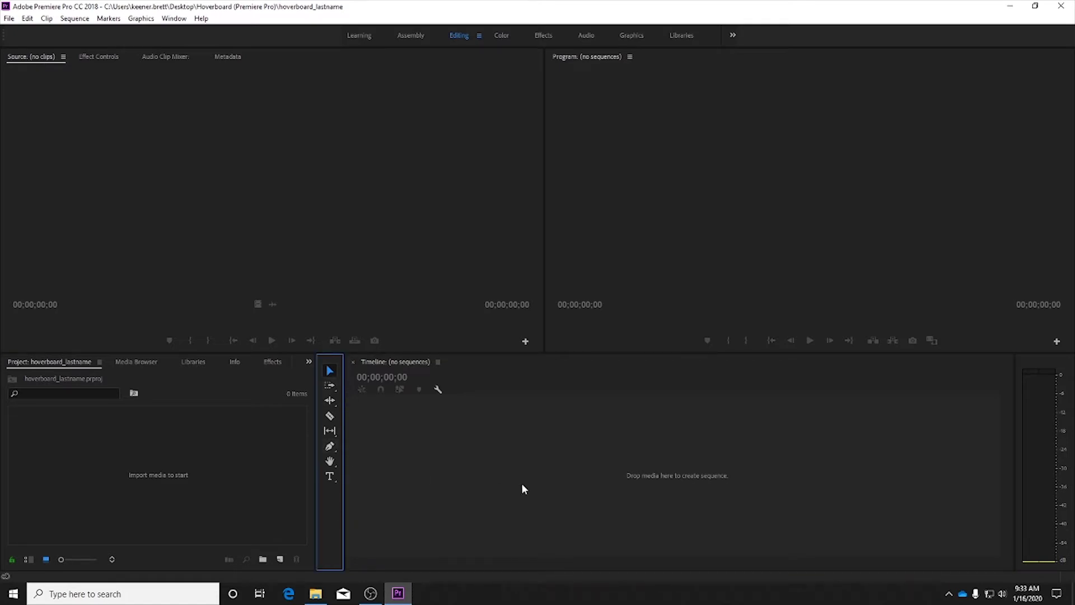
# Create a new bin named video in the project
pyautogui.click(91, 463)
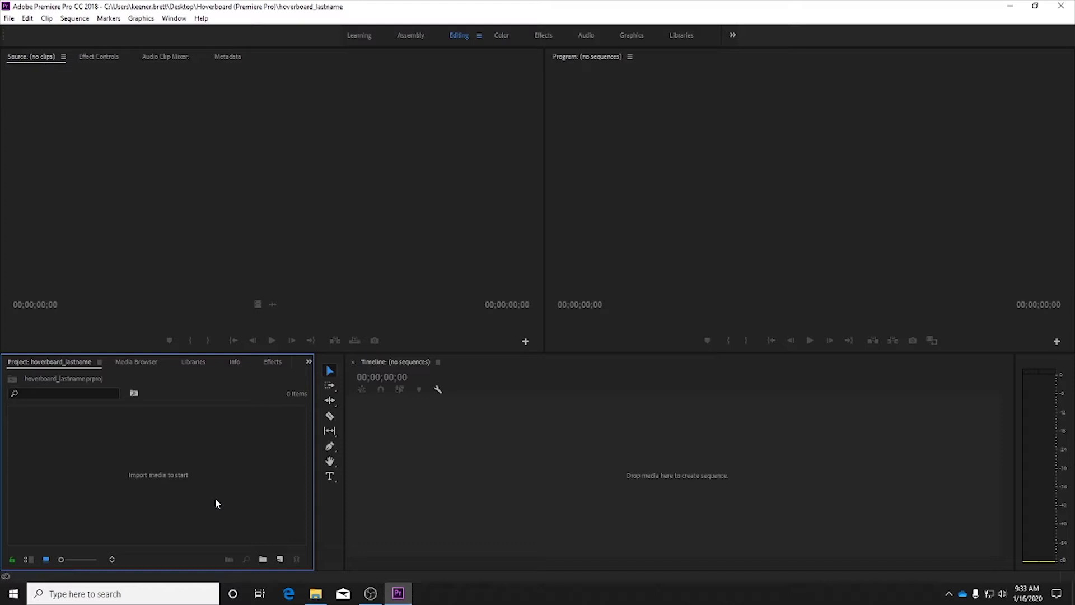
pyautogui.rightClick(131, 457)
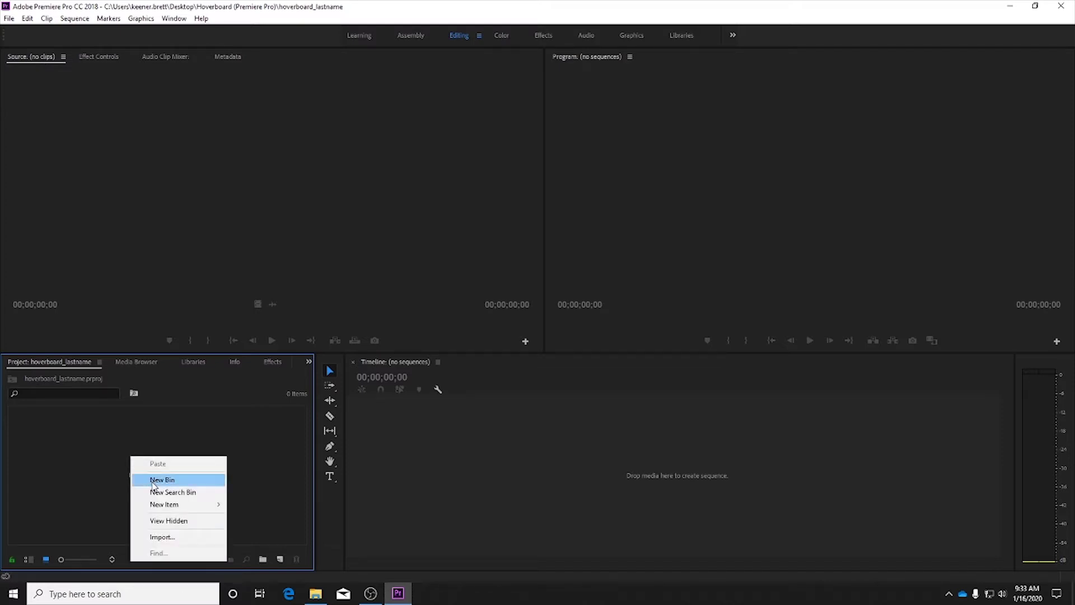
pyautogui.click(153, 480)
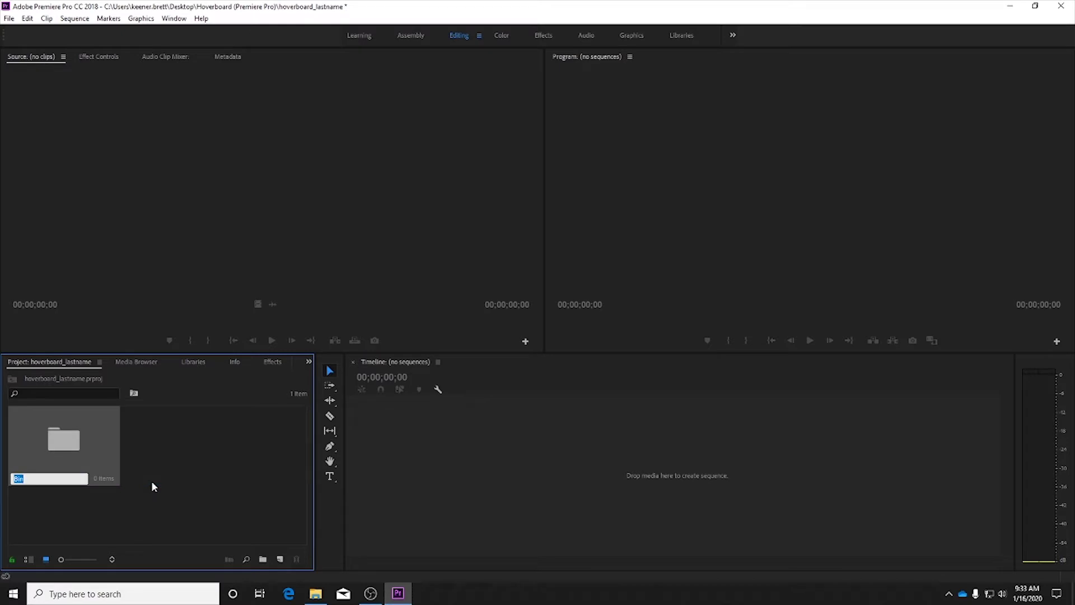
pyautogui.write('Video')
pyautogui.press('Return')
pyautogui.click(177, 460)
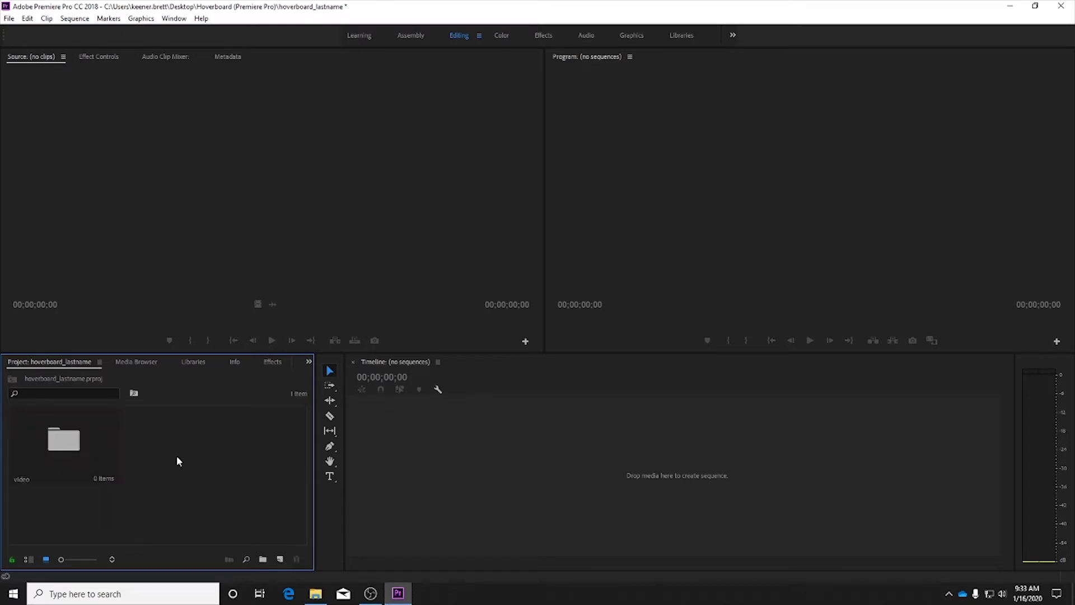
# Add a second bin named audio beside the video bin
pyautogui.click(265, 562)
pyautogui.write('audio')
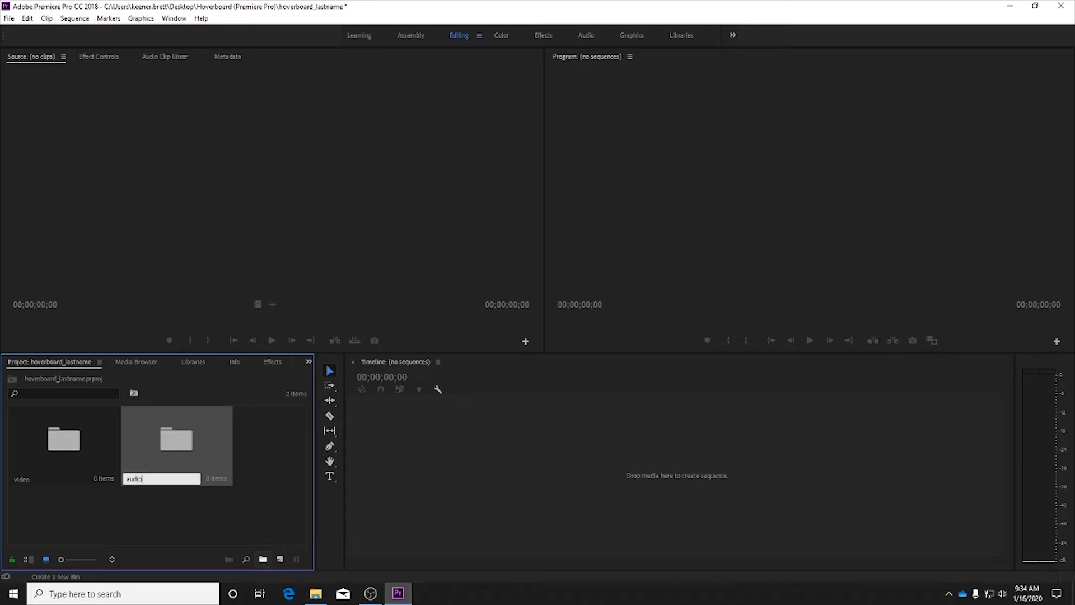
pyautogui.press('Tab')
# Add a third bin named graphics to the project and leave name editing
pyautogui.click(261, 497)
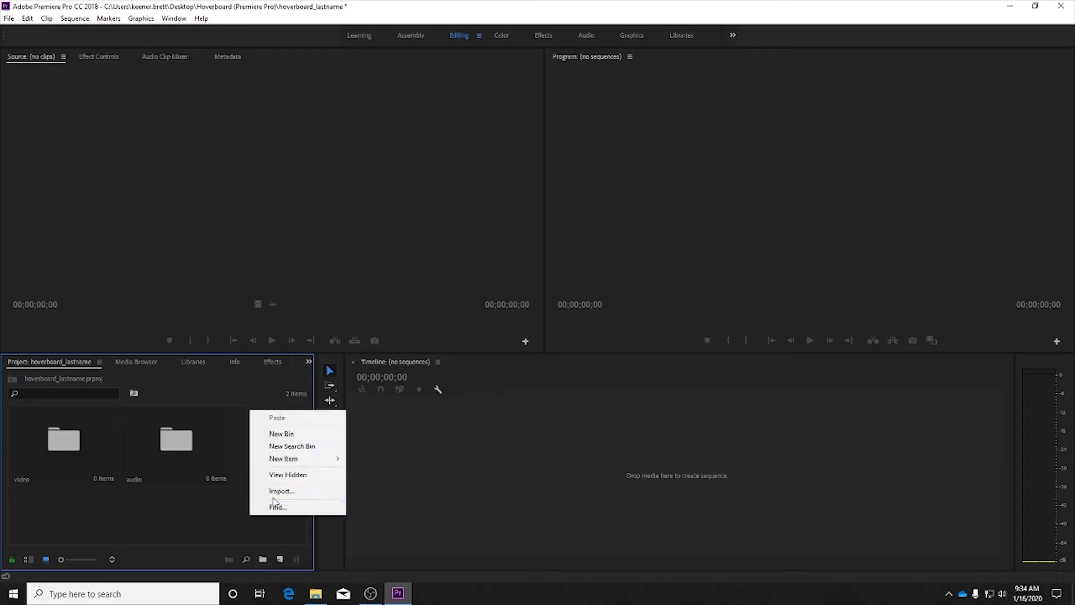
pyautogui.click(292, 434)
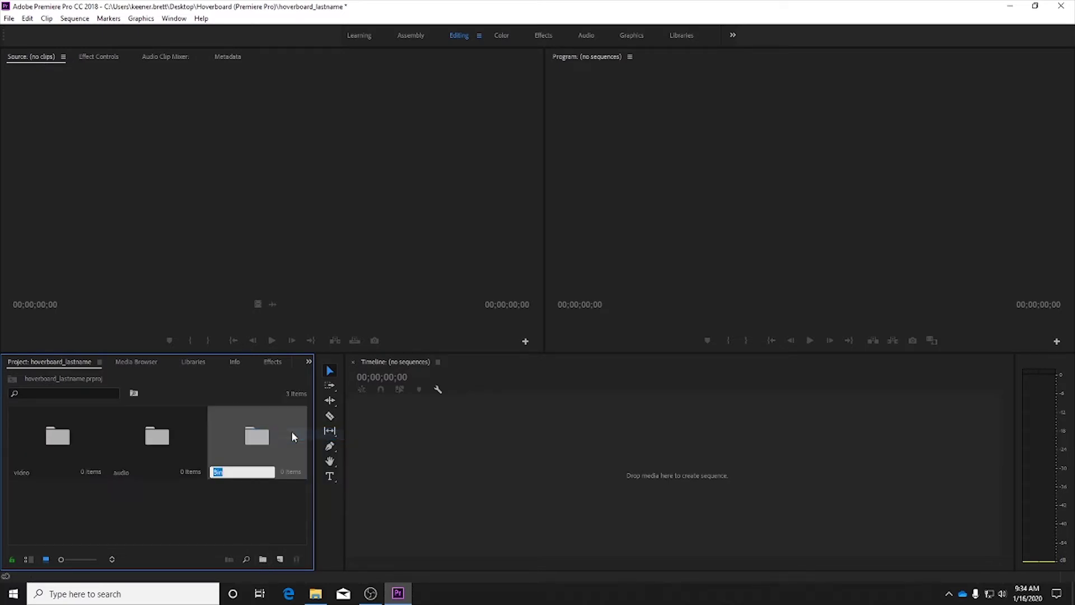
pyautogui.write('graphics')
pyautogui.press('Tab')
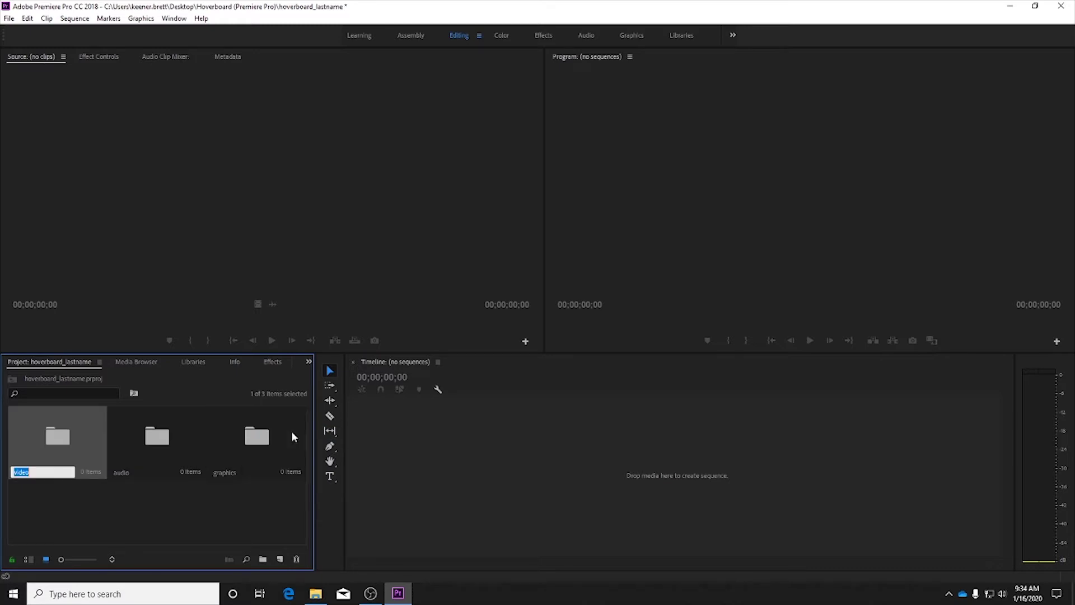
pyautogui.click(258, 504)
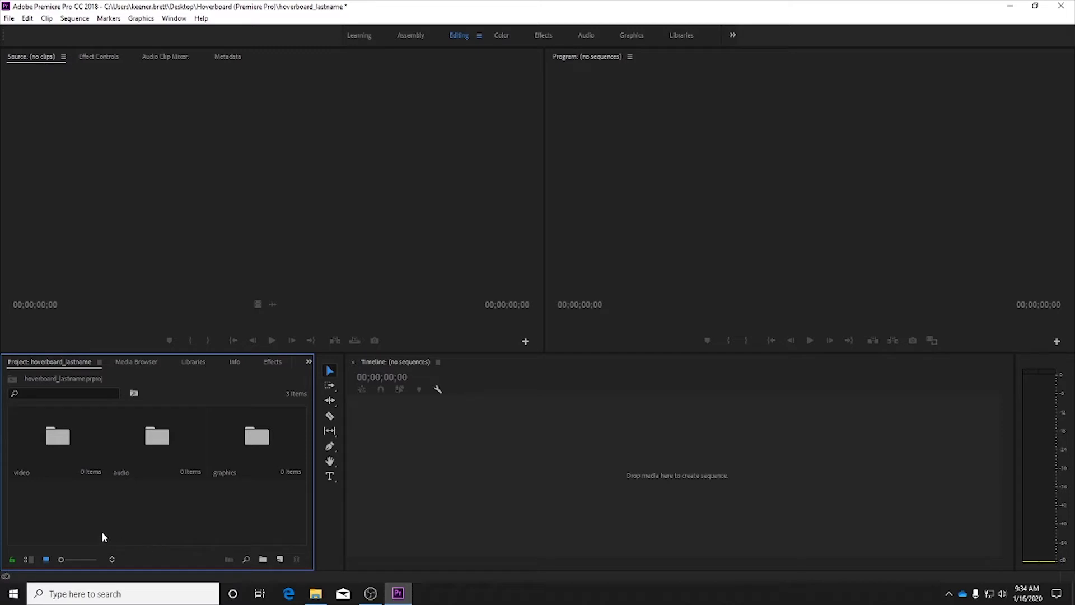
# Import all the DG_Hoverboard MXF clips from the Hoverboard project's Video Footage folder into the video bin
pyautogui.doubleClick(56, 444)
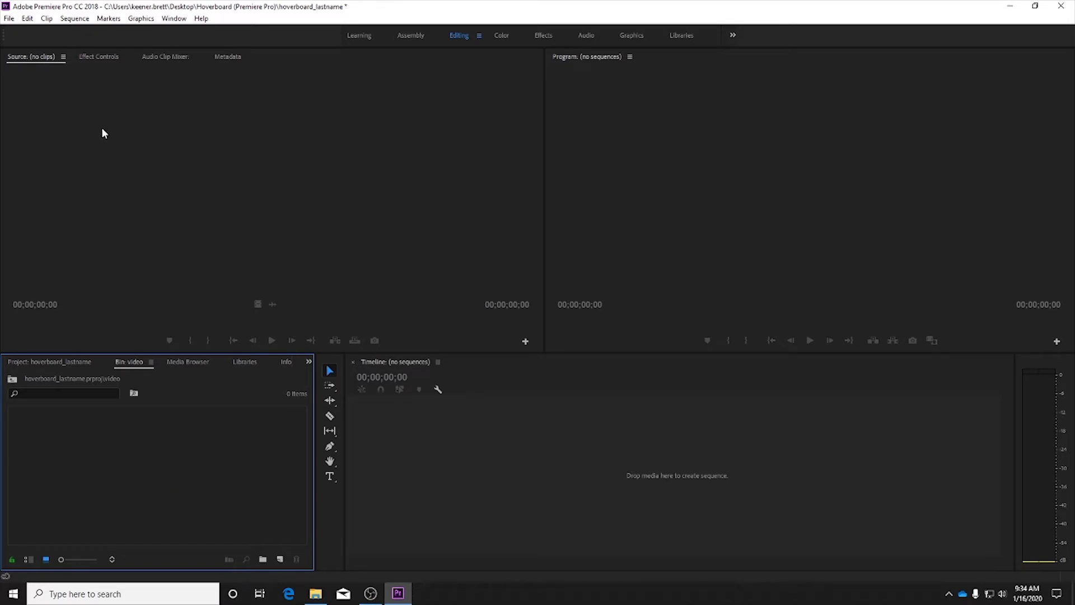
pyautogui.click(9, 18)
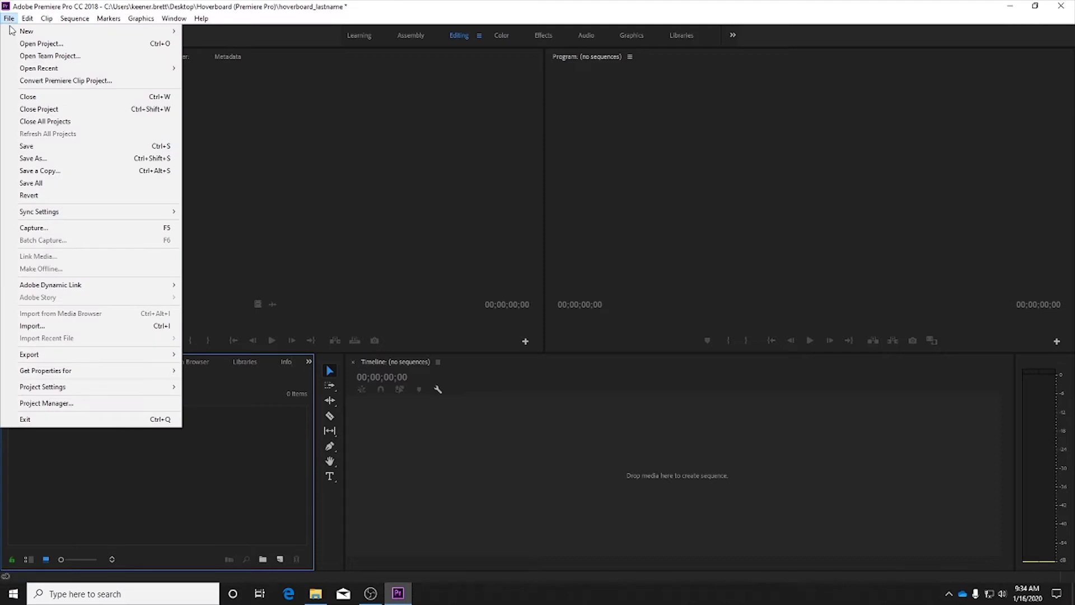
pyautogui.click(75, 331)
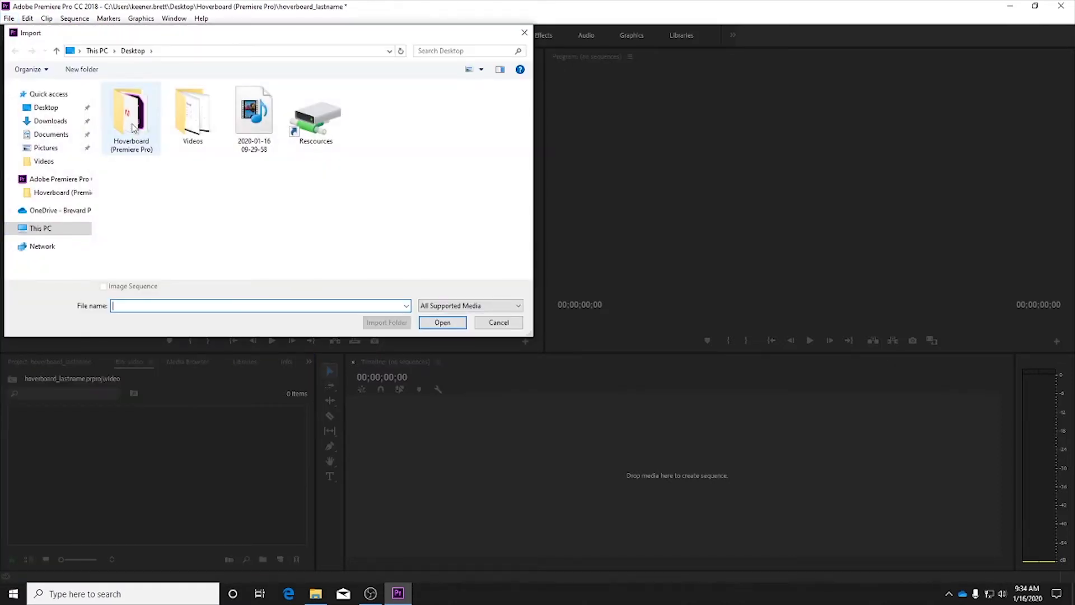
pyautogui.doubleClick(131, 120)
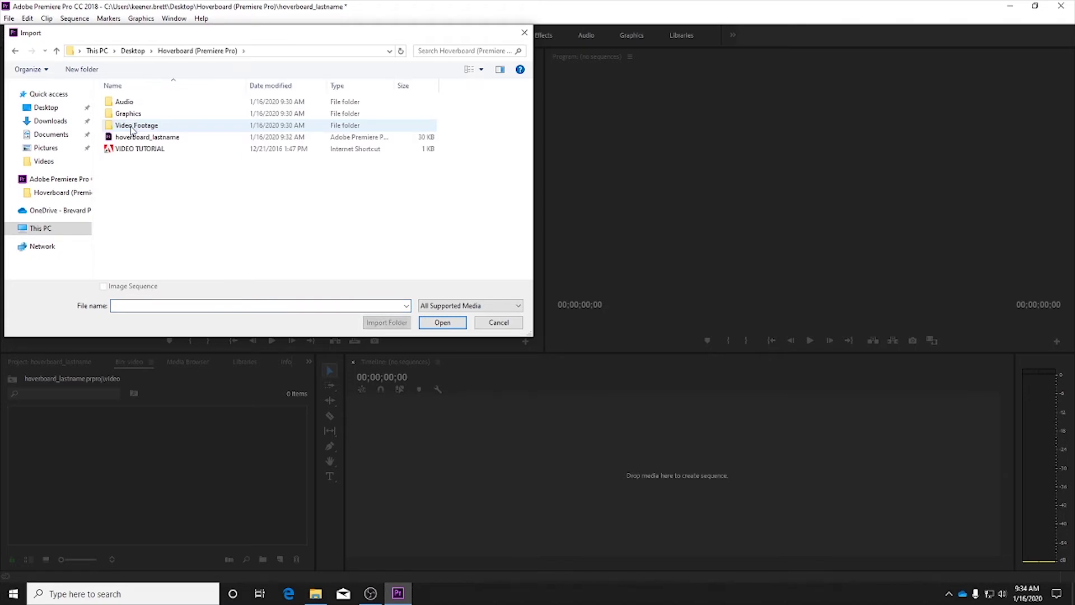
pyautogui.doubleClick(133, 126)
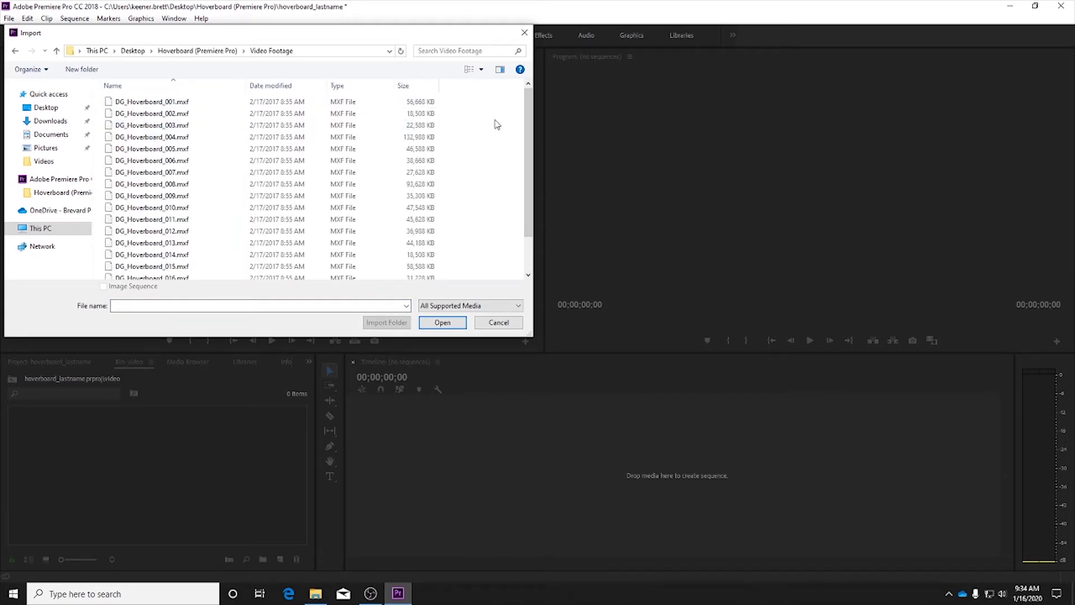
pyautogui.hotkey('ctrl', 'a')
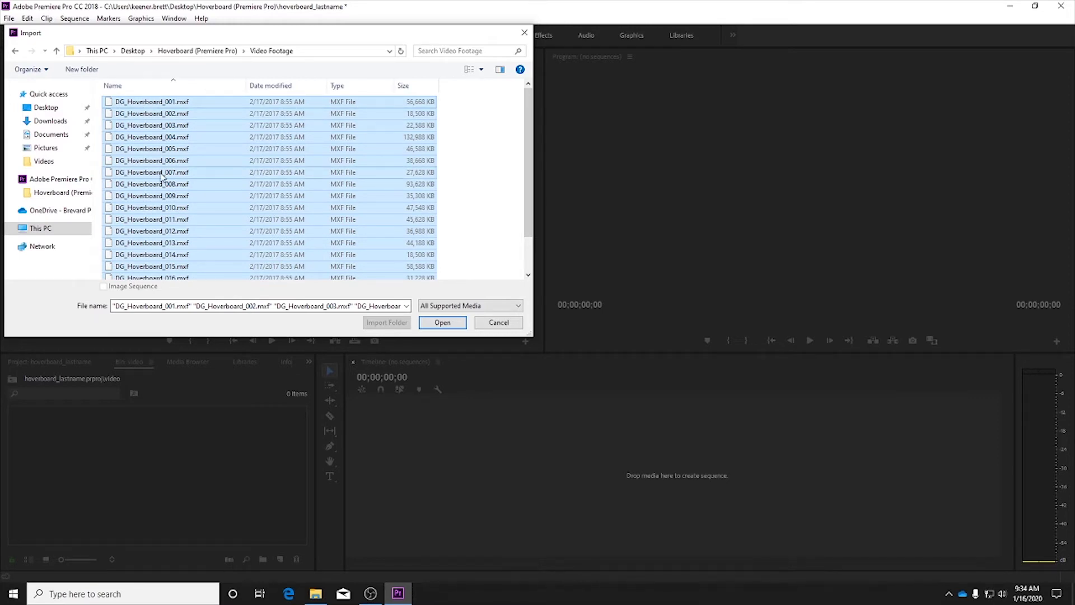
pyautogui.click(468, 118)
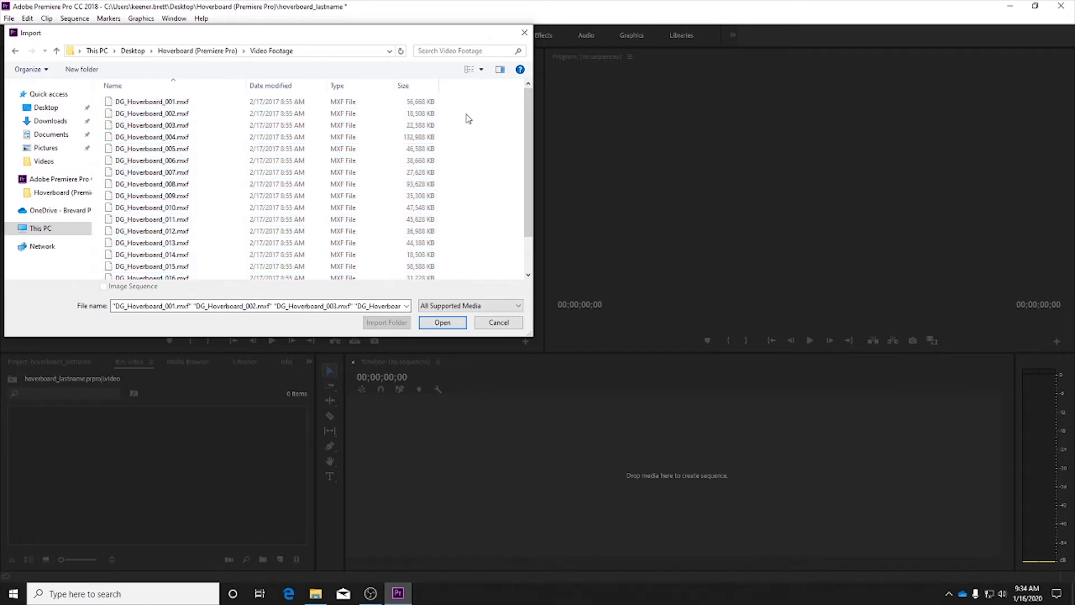
pyautogui.moveTo(472, 100); pyautogui.dragTo(208, 291)
pyautogui.click(439, 323)
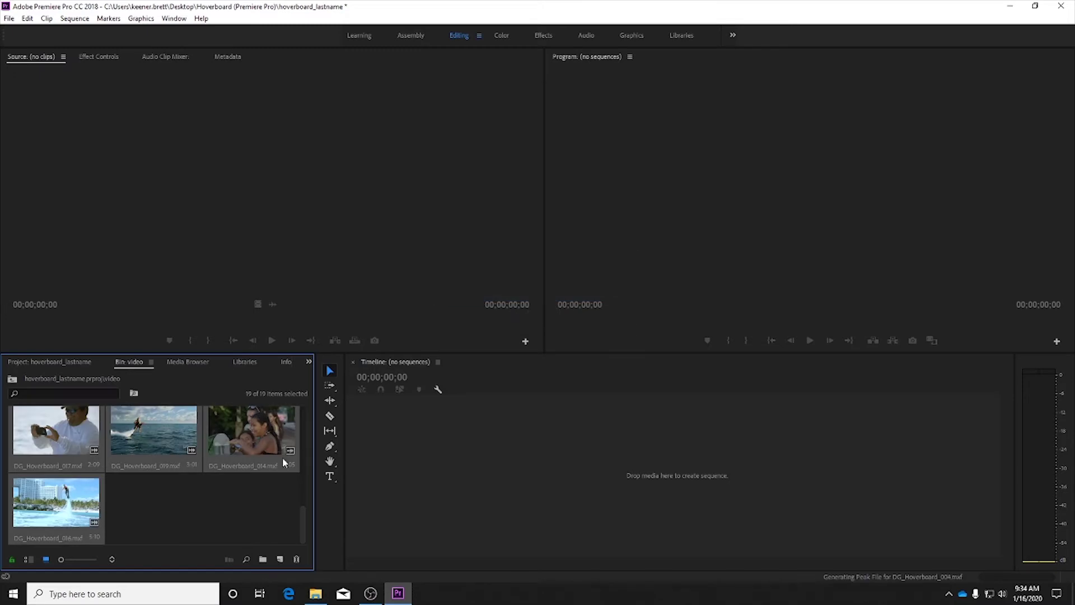
# Check the imported clips in the video bin and switch the bin to list view
pyautogui.moveTo(300, 534); pyautogui.dragTo(311, 433)
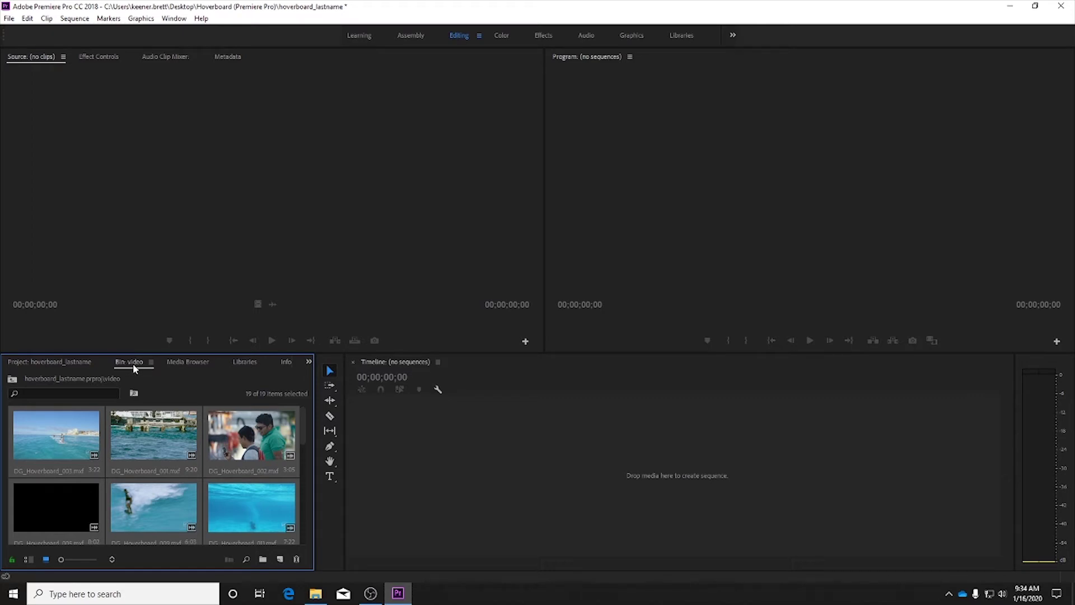
pyautogui.click(43, 364)
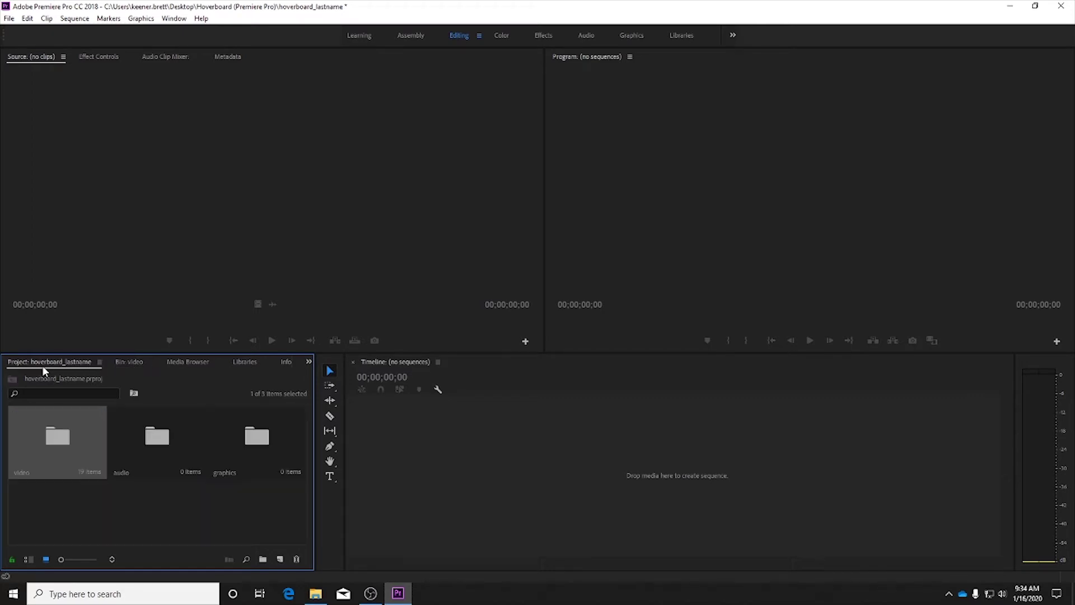
pyautogui.click(133, 364)
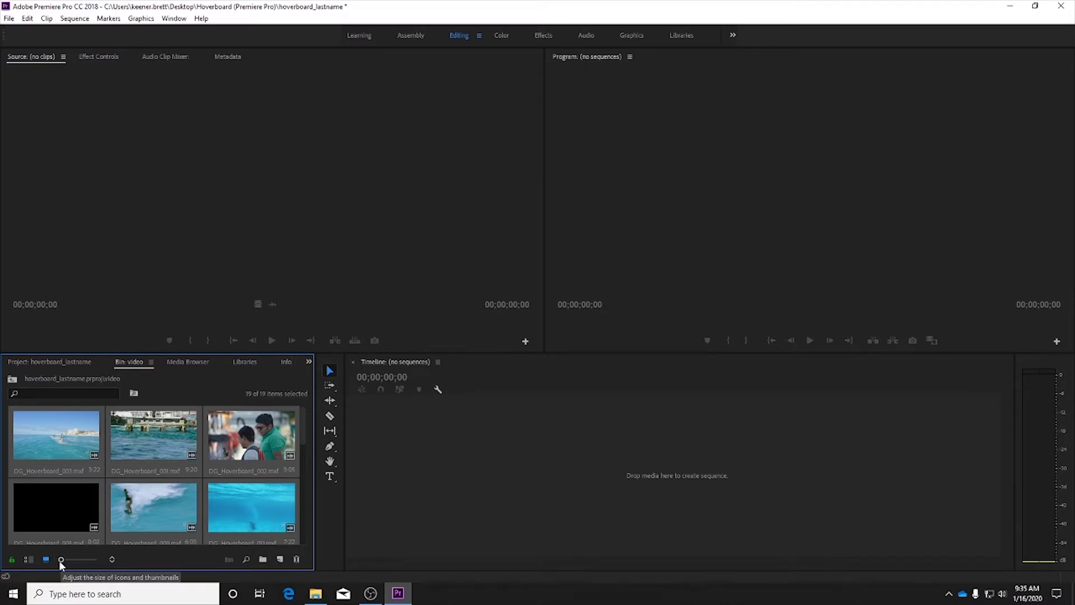
pyautogui.moveTo(61, 560)
pyautogui.mouseDown()
pyautogui.moveTo(74, 560)
pyautogui.moveTo(61, 559)
pyautogui.mouseUp()
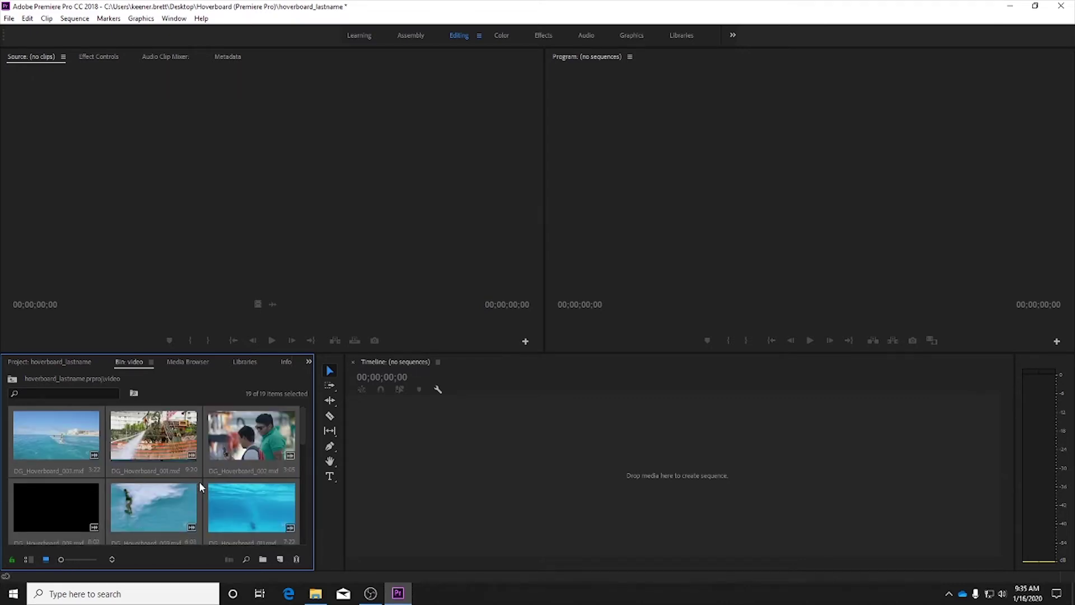
pyautogui.click(29, 560)
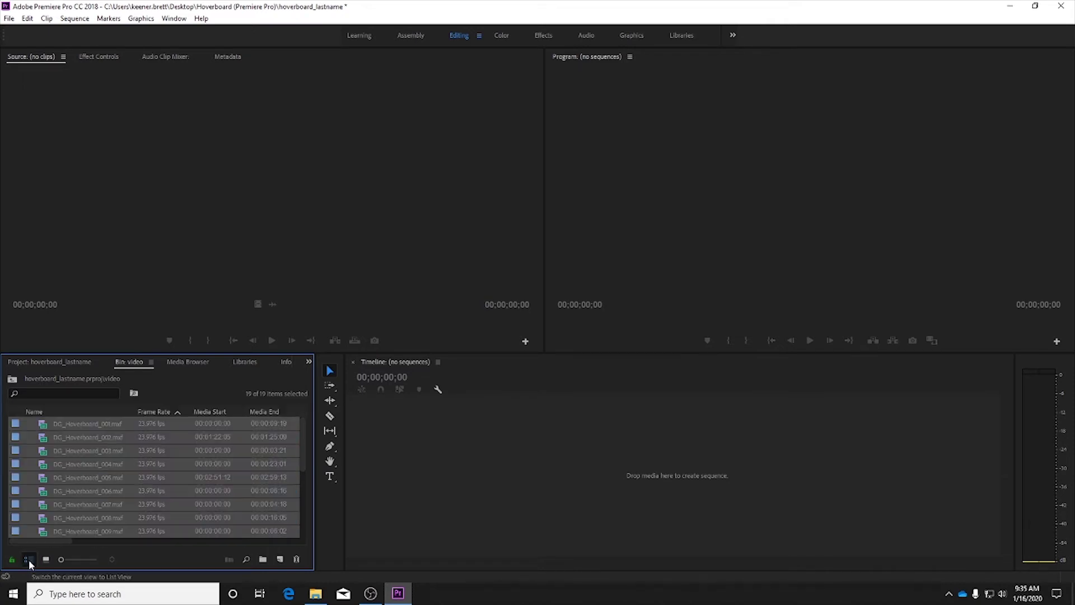
pyautogui.click(202, 517)
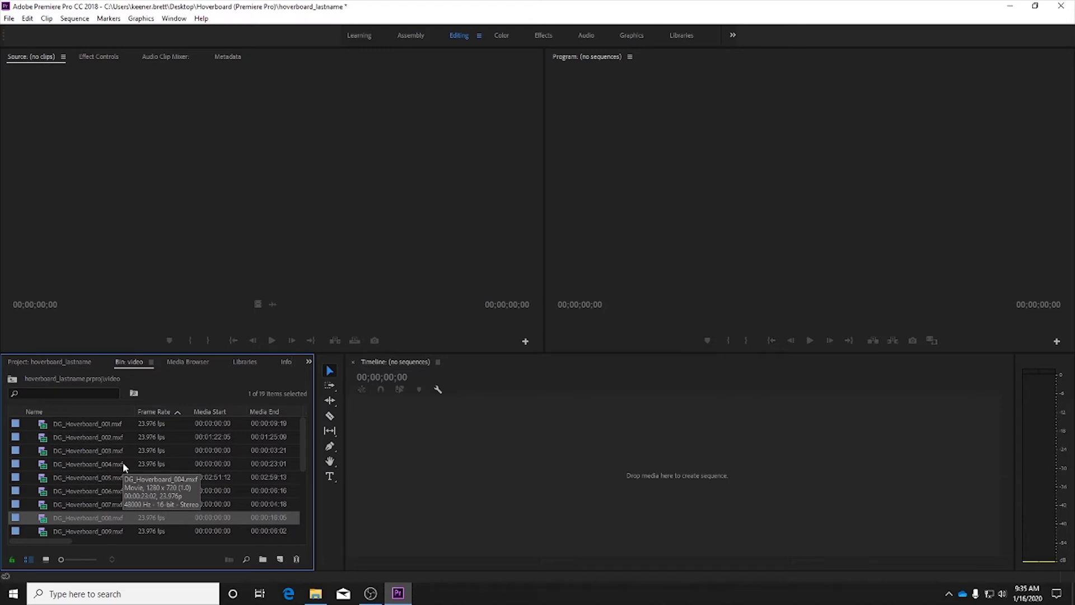
# Open DG_Hoverboard_001.mxf in the Source monitor and play it through
pyautogui.click(74, 424)
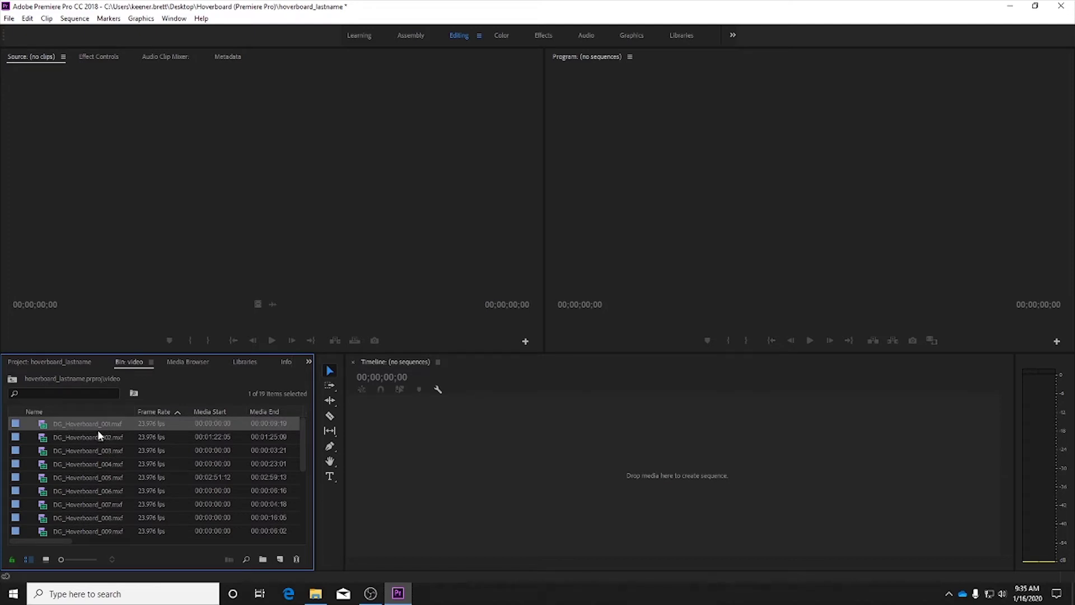
pyautogui.doubleClick(160, 424)
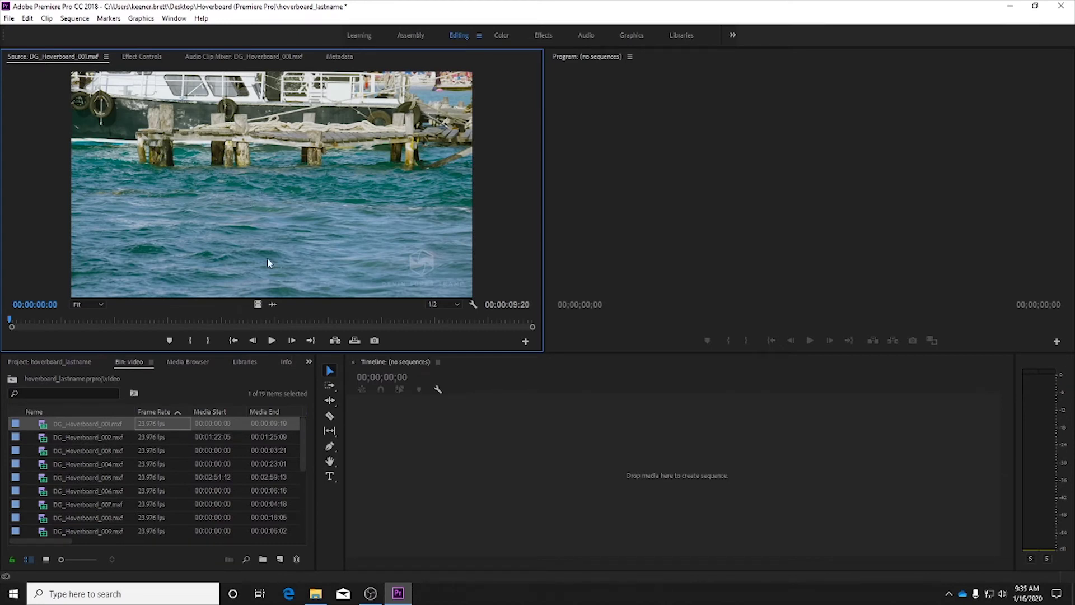
pyautogui.click(271, 340)
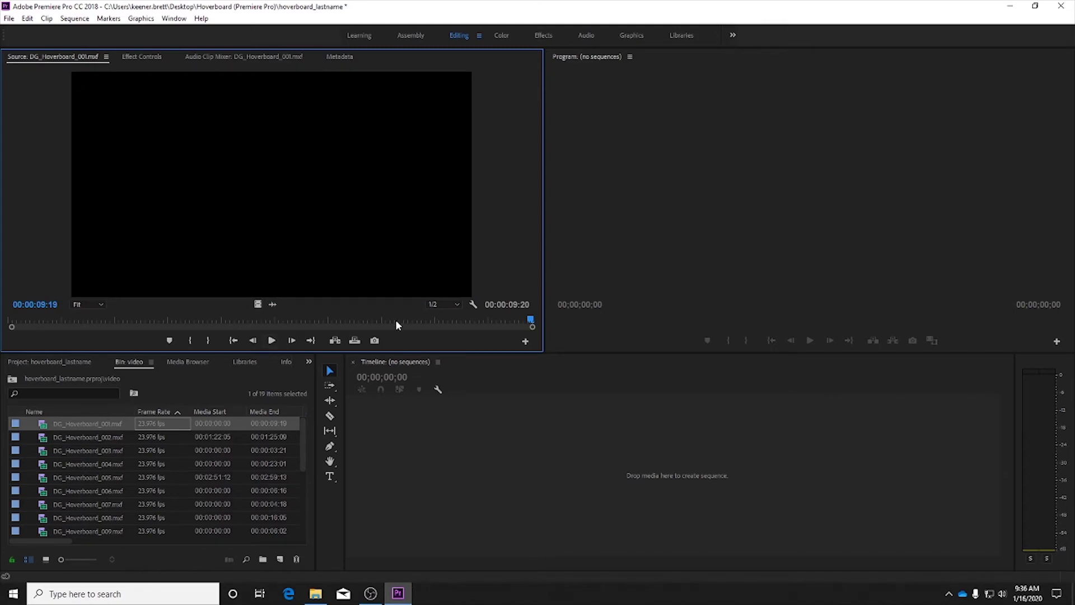
# Mark an In point at 00:00:03:00 and an Out point at 00:00:08:00 on DG_Hoverboard_001.mxf
pyautogui.moveTo(532, 324); pyautogui.dragTo(170, 318)
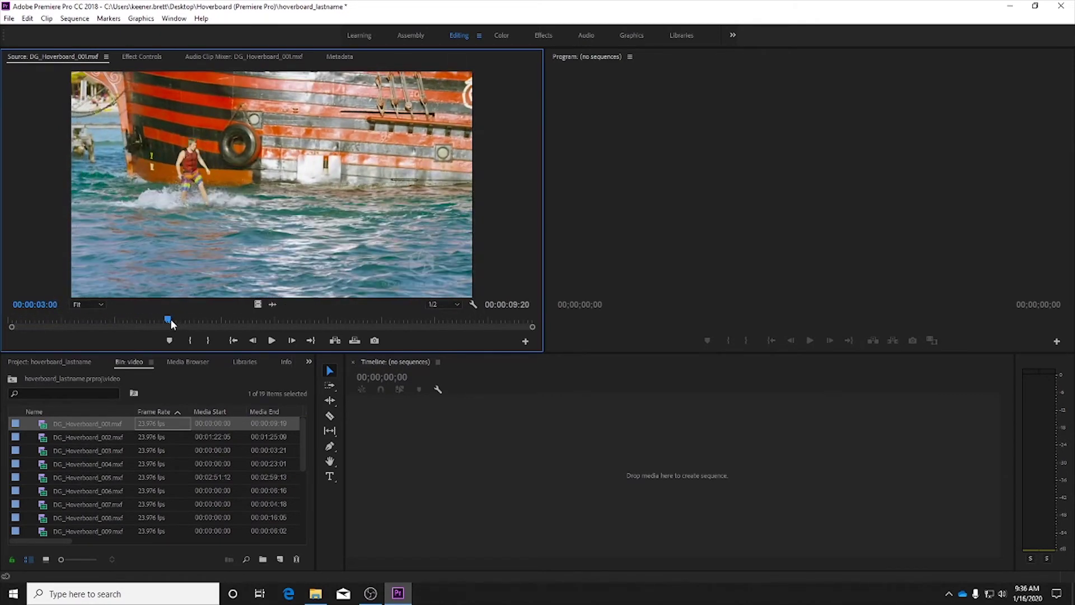
pyautogui.click(190, 341)
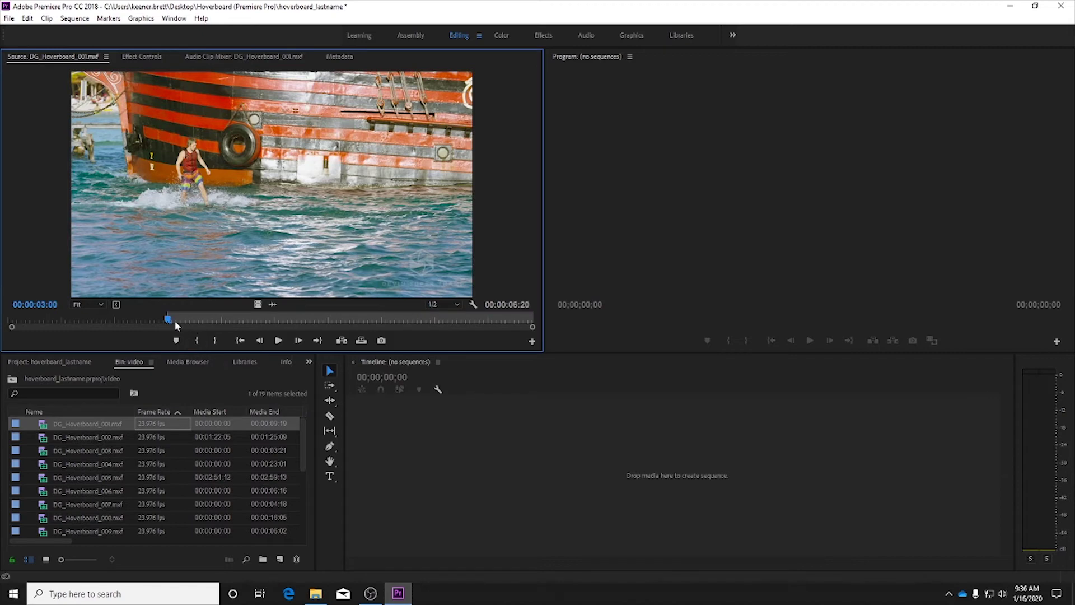
pyautogui.moveTo(175, 320); pyautogui.dragTo(439, 323)
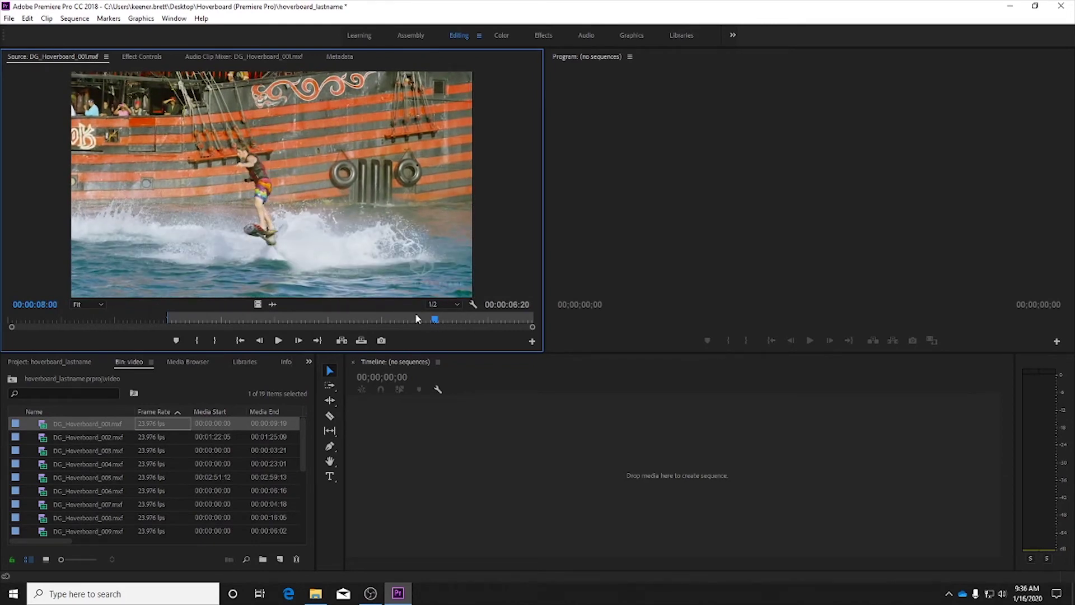
pyautogui.click(215, 341)
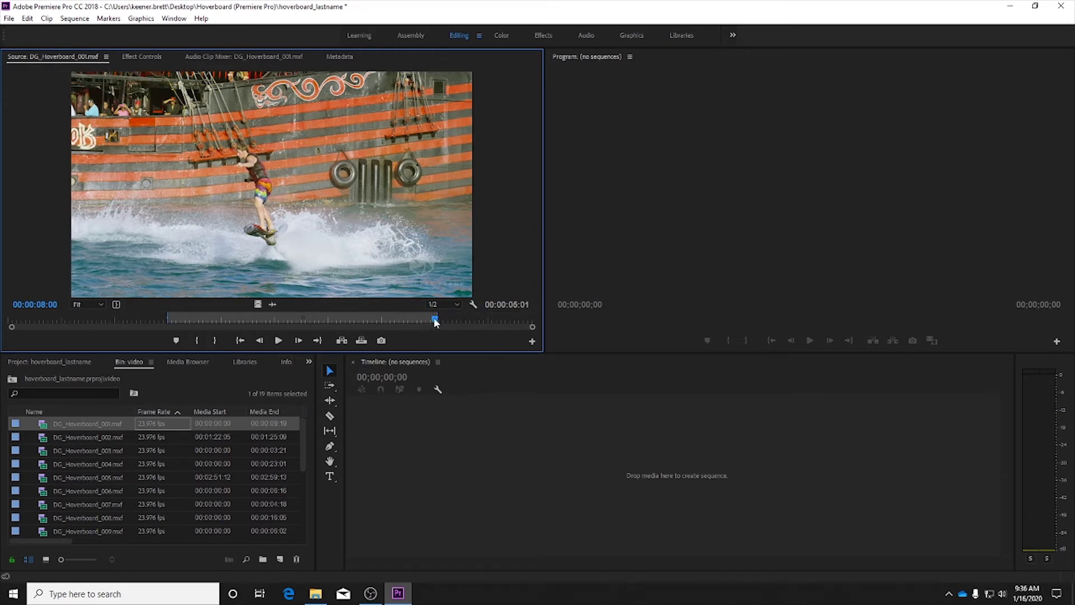
# Create a sequence by placing the marked section of DG_Hoverboard_001.mxf in the empty timeline, and play it back
pyautogui.moveTo(435, 322); pyautogui.dragTo(172, 321)
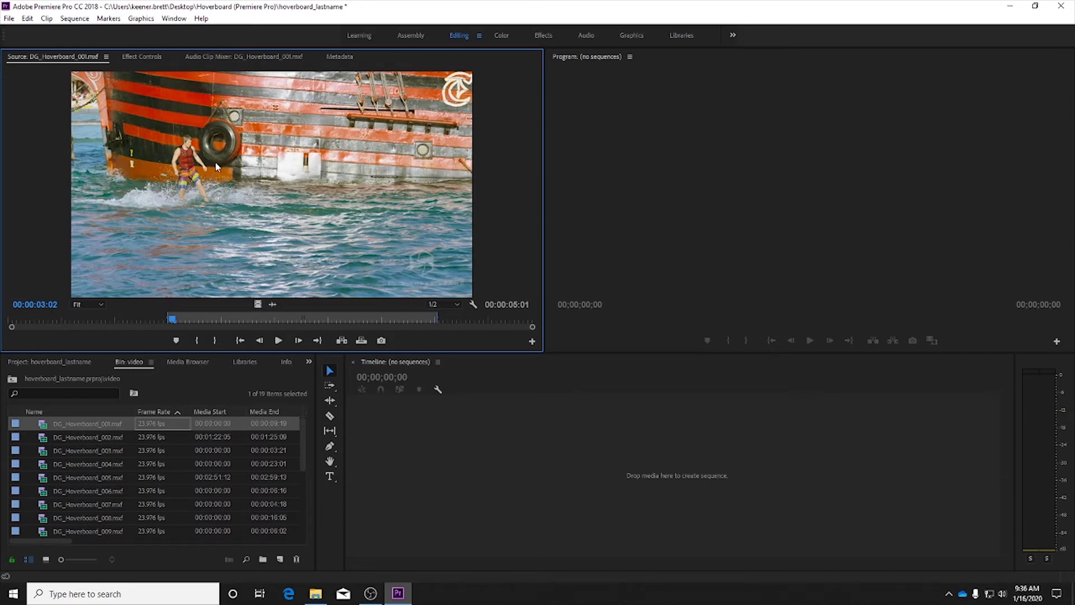
pyautogui.moveTo(215, 161); pyautogui.dragTo(447, 485)
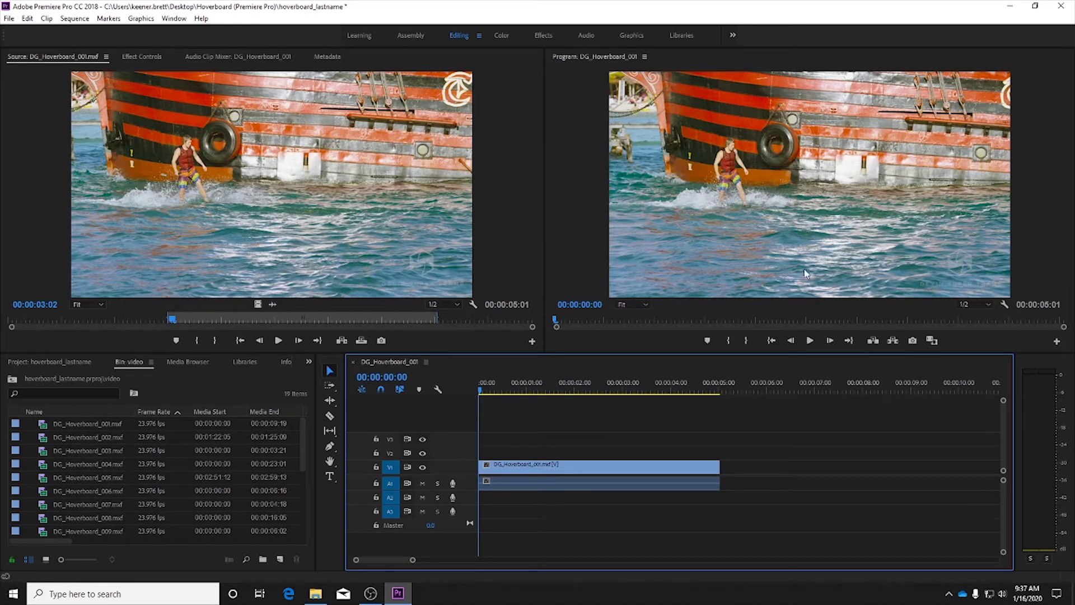
pyautogui.click(809, 340)
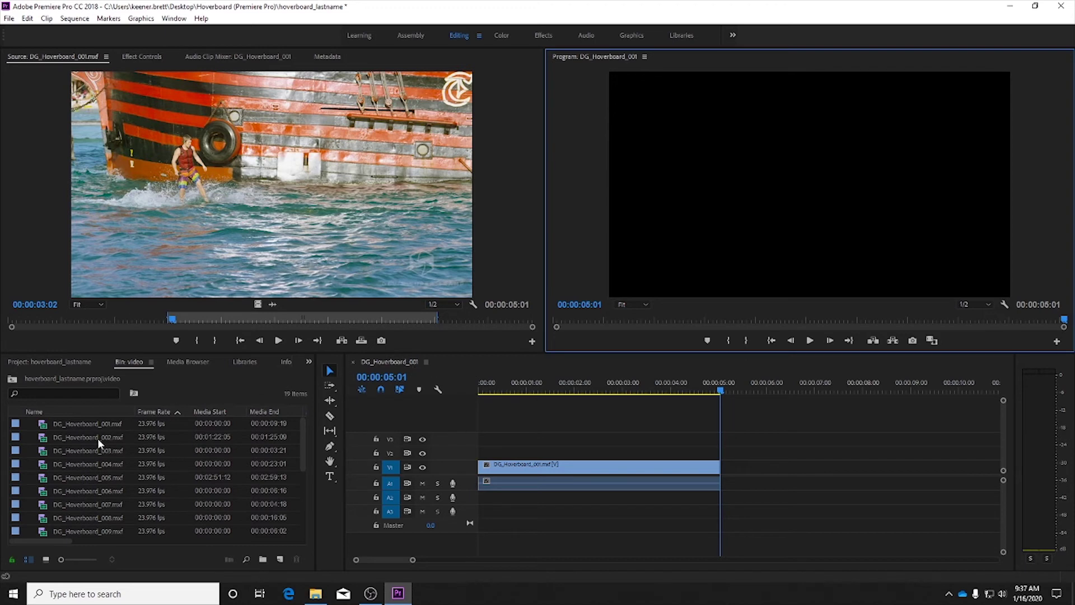
# Open DG_Hoverboard_002.mxf as the source and mark its In point at 00:01:22:23 and Out point at 00:01:24:21
pyautogui.doubleClick(146, 437)
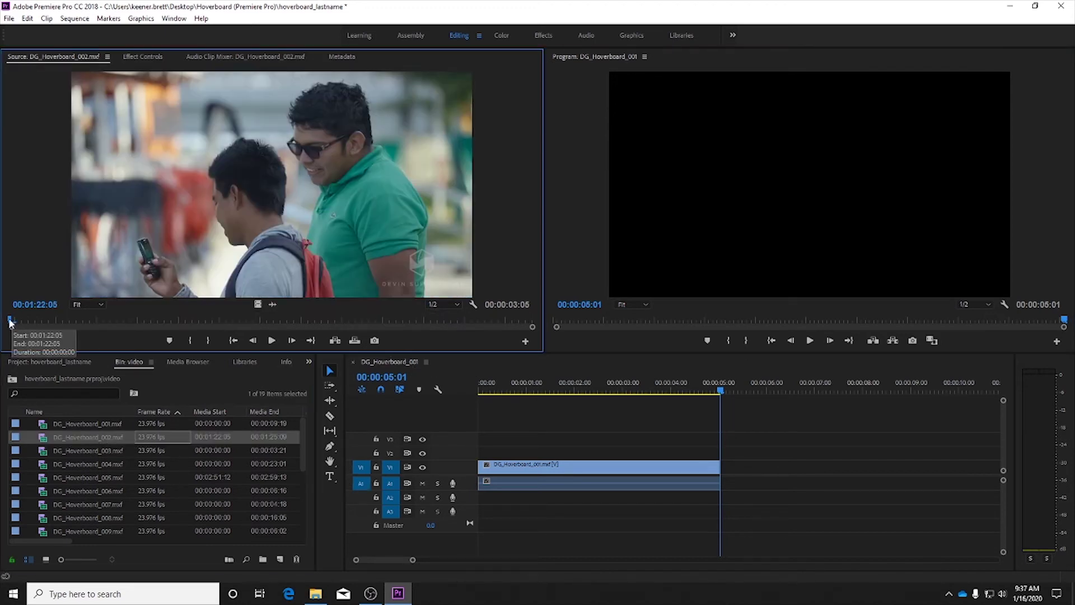
pyautogui.moveTo(11, 322); pyautogui.dragTo(113, 320)
pyautogui.moveTo(110, 320)
pyautogui.mouseDown()
pyautogui.moveTo(94, 319)
pyautogui.moveTo(130, 318)
pyautogui.mouseUp()
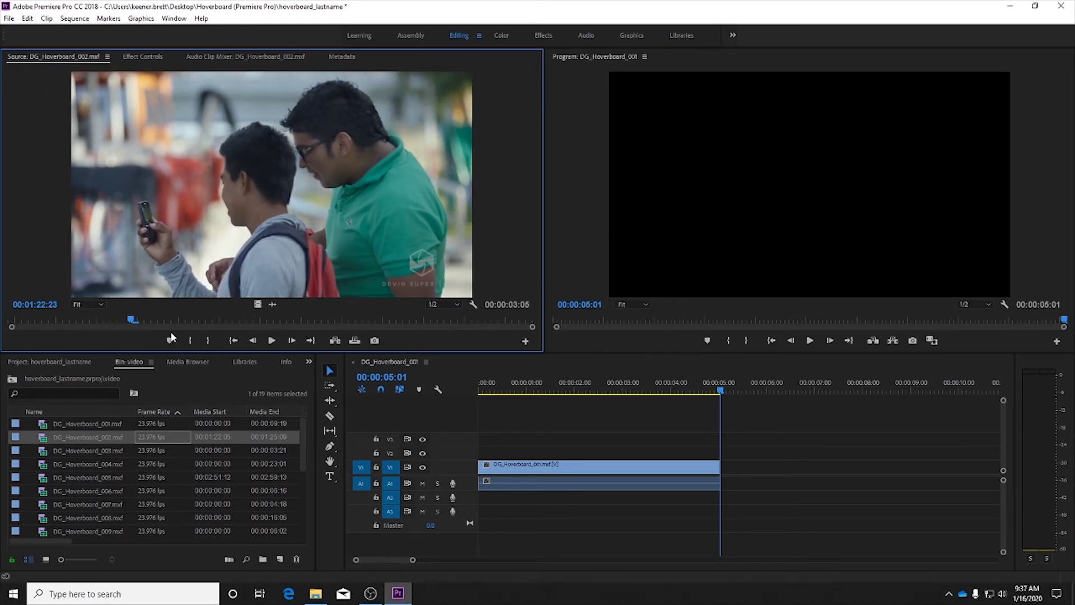
pyautogui.click(190, 341)
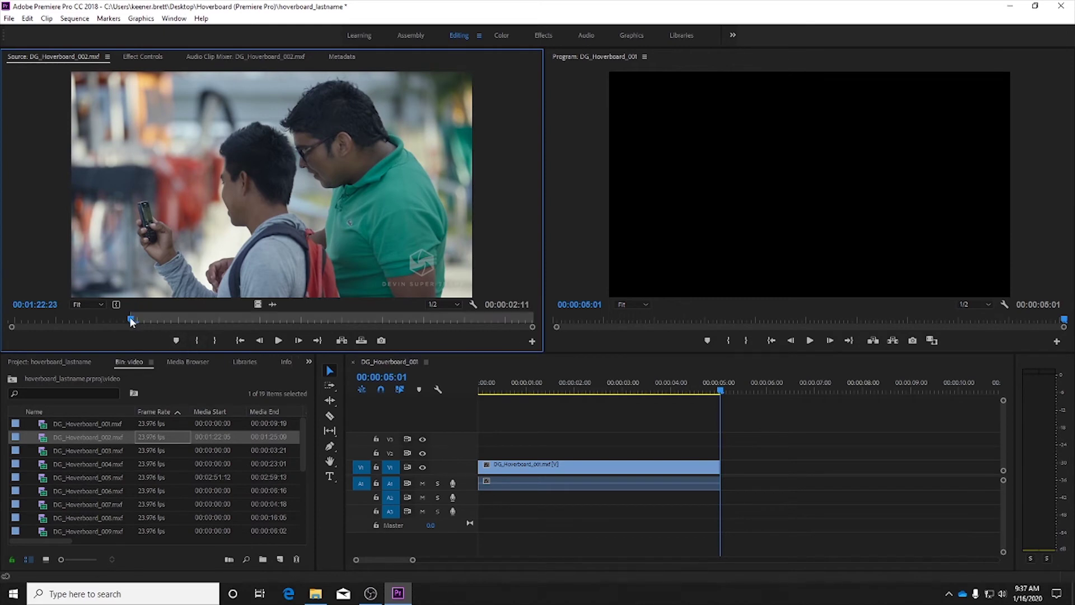
pyautogui.moveTo(129, 317); pyautogui.dragTo(444, 318)
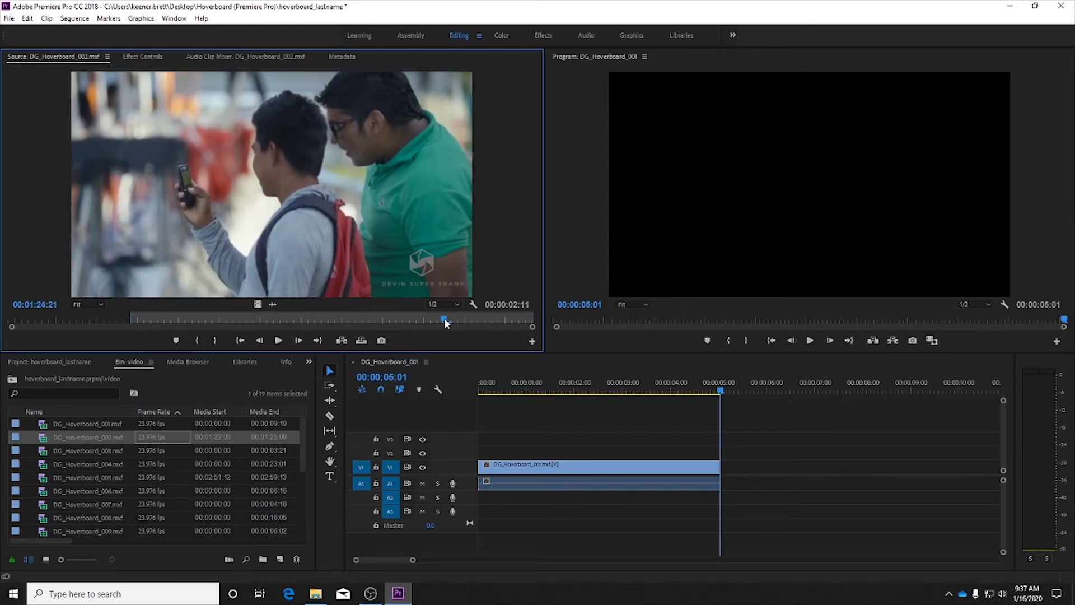
pyautogui.click(216, 340)
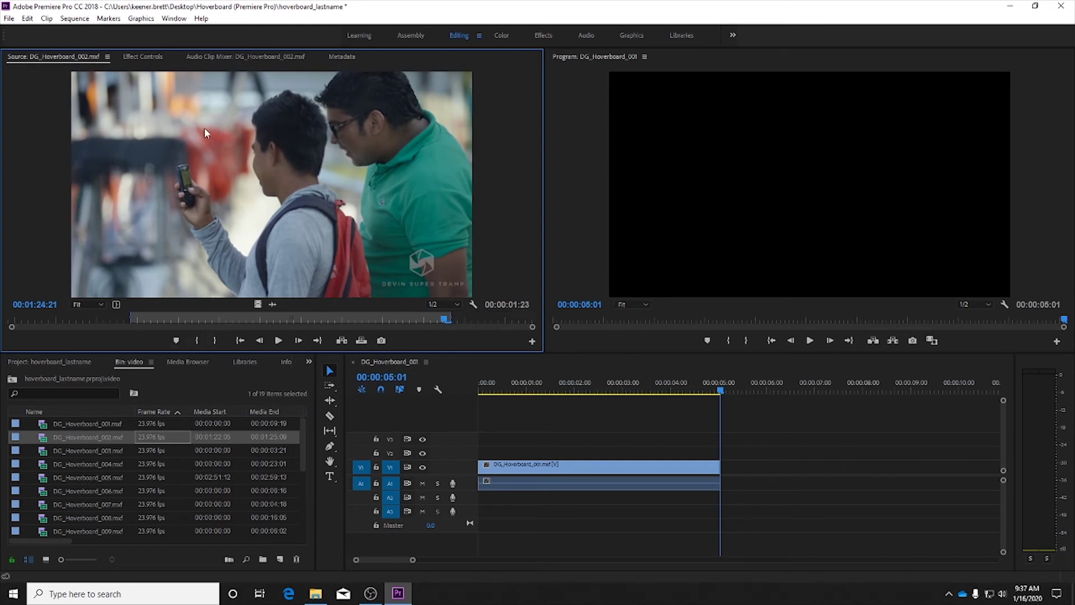
# Add the marked section of DG_Hoverboard_002.mxf directly after the first clip on V1 and play the sequence from the start
pyautogui.moveTo(604, 323); pyautogui.dragTo(732, 473)
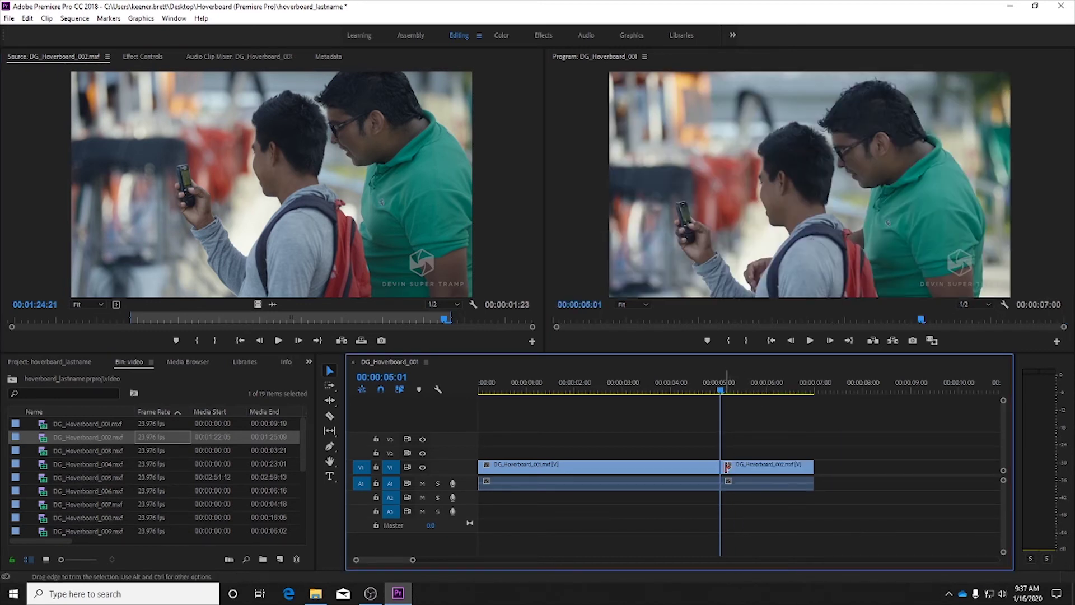
pyautogui.moveTo(922, 320); pyautogui.dragTo(557, 321)
pyautogui.click(811, 343)
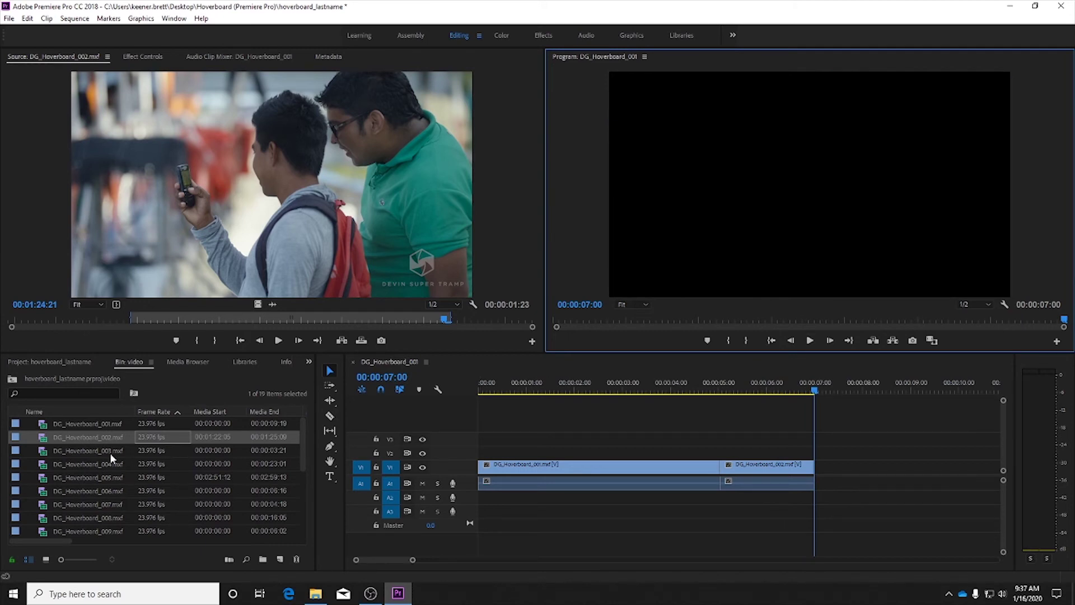
# Mark DG_Hoverboard_003.mxf with an In point near its start and an Out point at 00:00:03:04, and append that section after the second clip
pyautogui.doubleClick(150, 450)
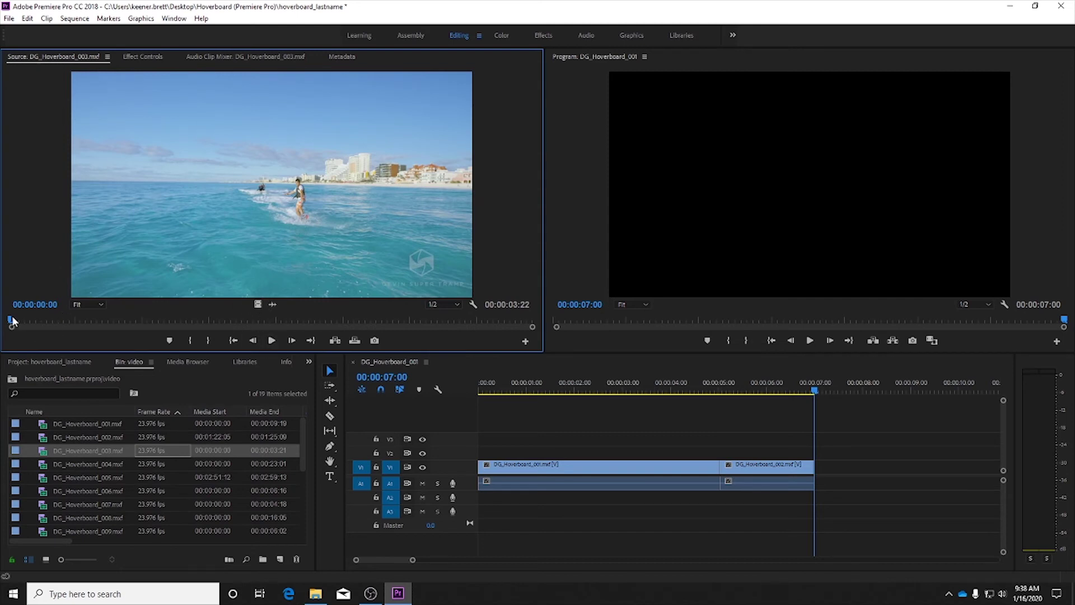
pyautogui.moveTo(12, 321); pyautogui.dragTo(432, 319)
pyautogui.click(192, 341)
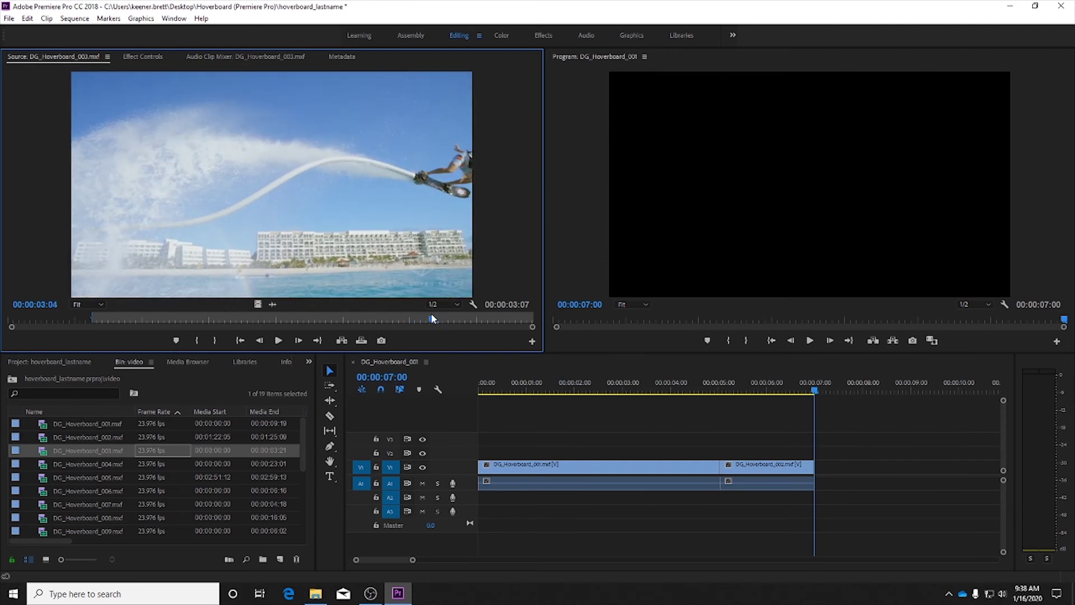
pyautogui.click(214, 340)
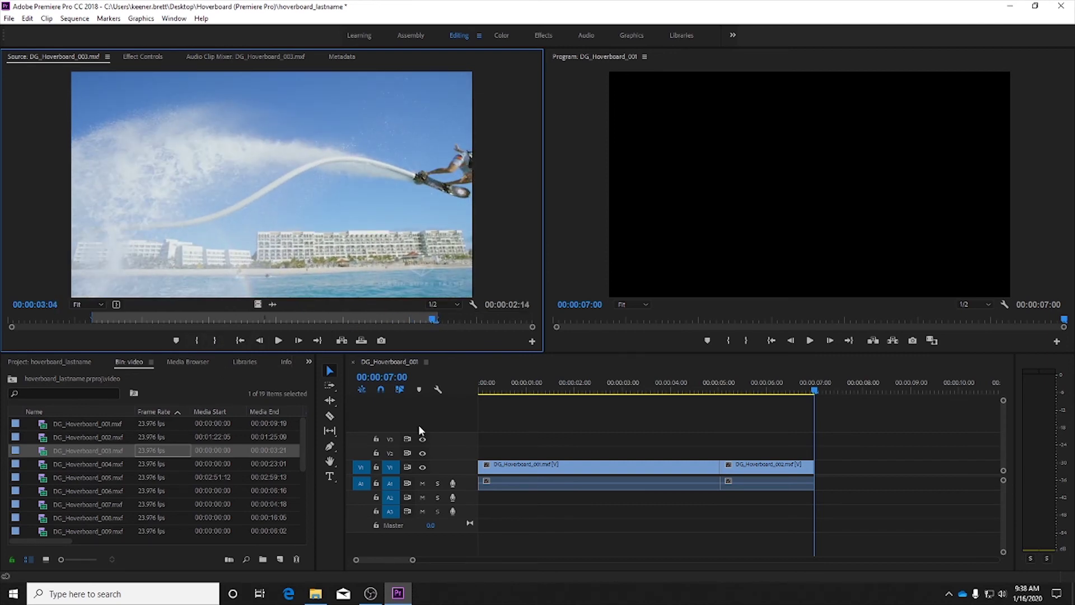
pyautogui.moveTo(584, 278); pyautogui.dragTo(826, 479)
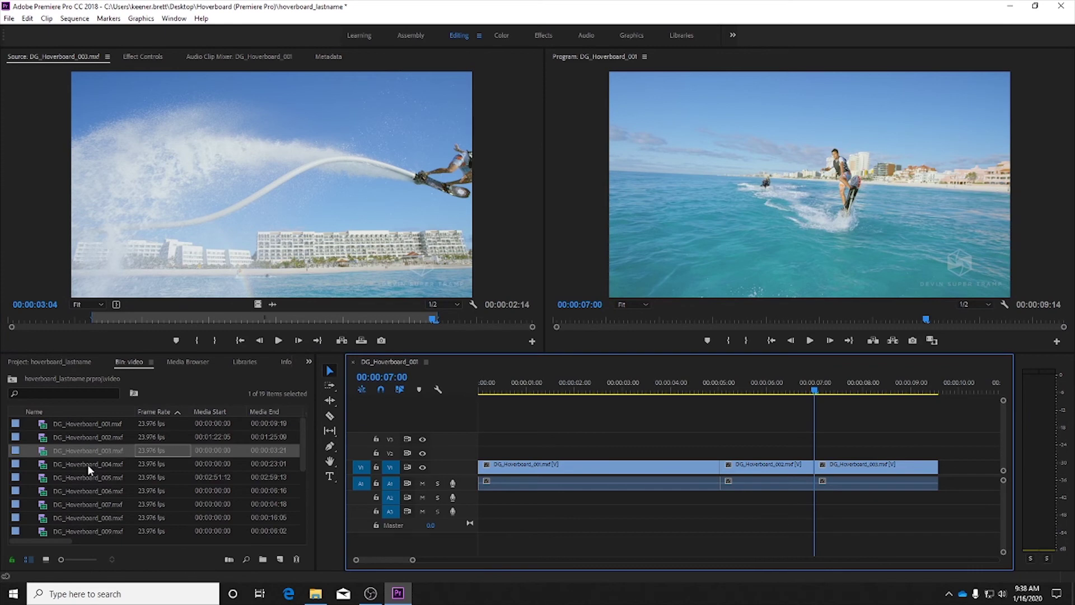
# Open DG_Hoverboard_004.mxf as the source and mark its In point at 00:00:02:00
pyautogui.doubleClick(153, 463)
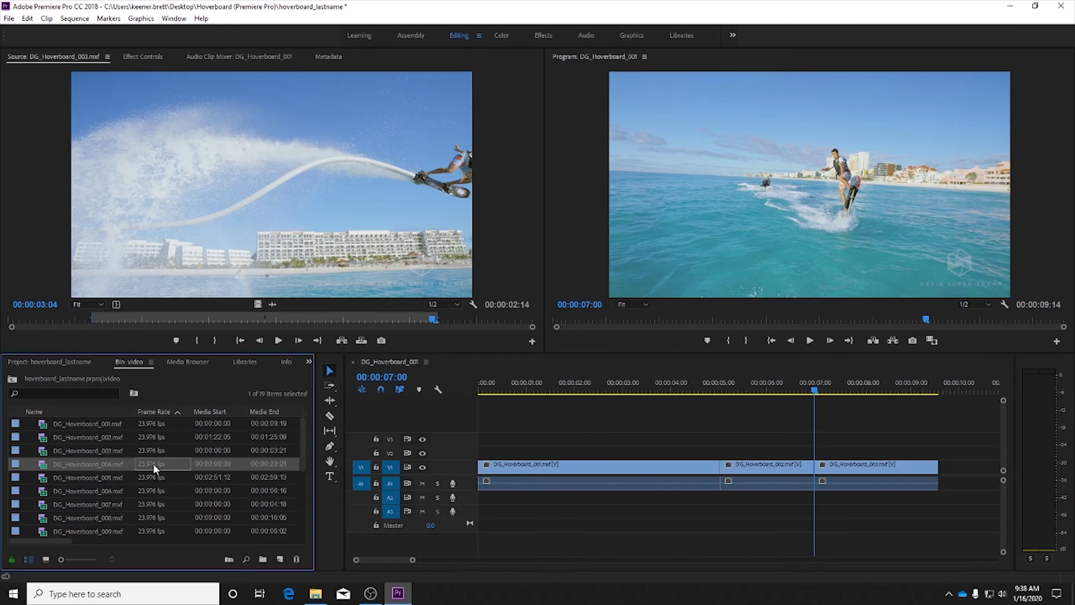
pyautogui.moveTo(14, 318); pyautogui.dragTo(56, 319)
pyautogui.click(186, 339)
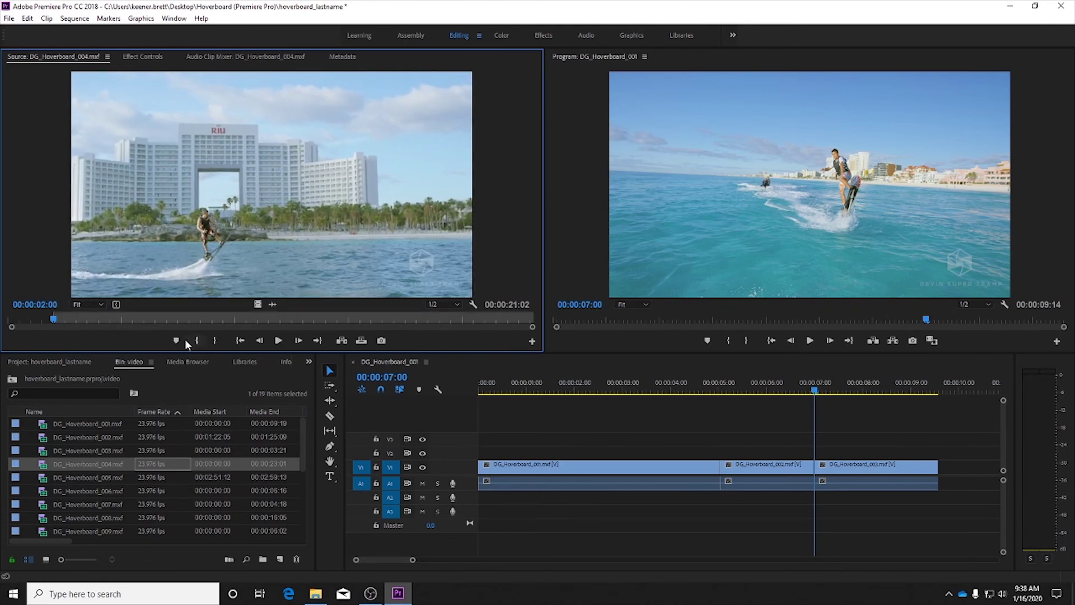
# Mark the source's Out point at 00:00:15:05 and append the marked section after the third clip on V1
pyautogui.moveTo(54, 317); pyautogui.dragTo(355, 321)
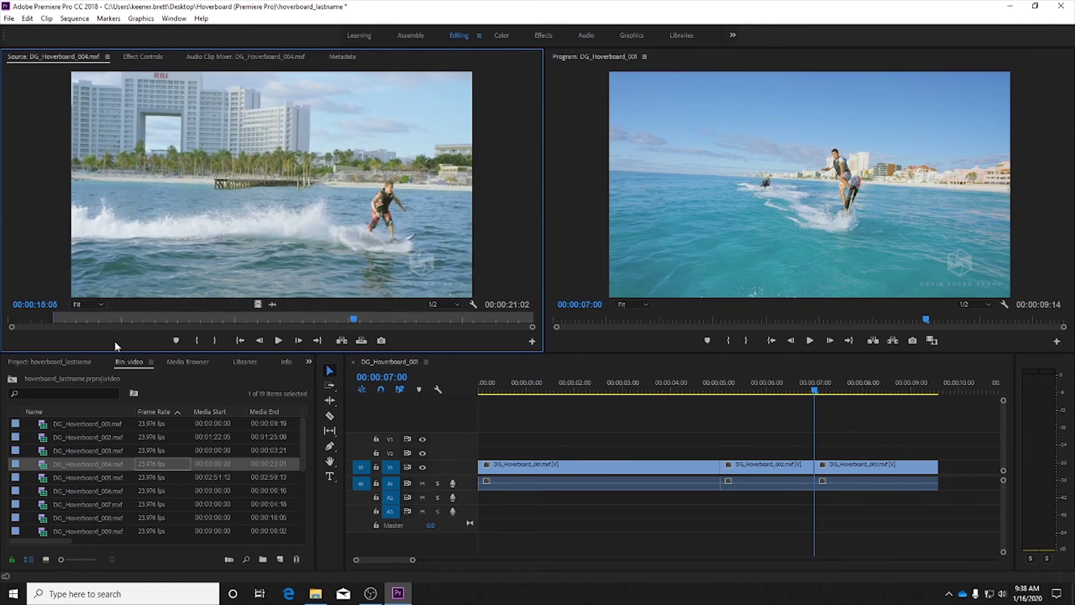
pyautogui.click(214, 341)
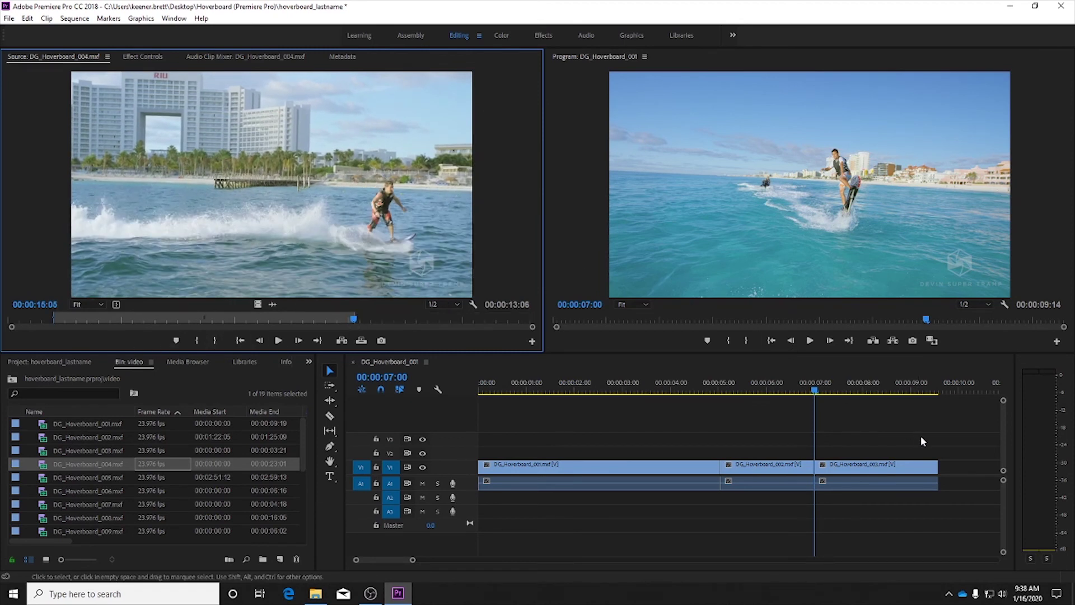
pyautogui.moveTo(390, 196); pyautogui.dragTo(954, 466)
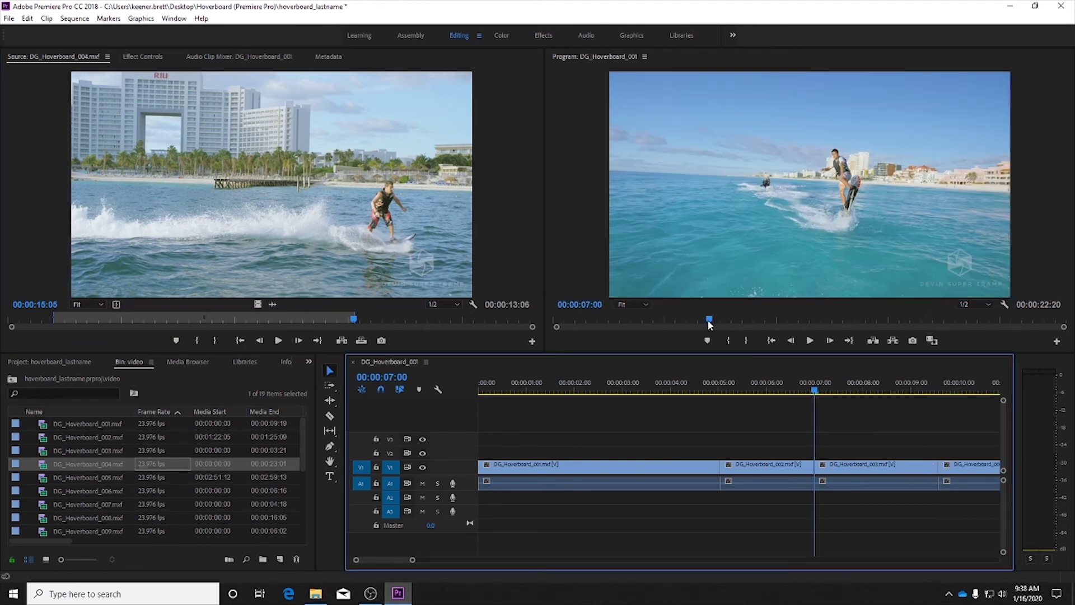
# Play the sequence from the start and delete the DG_Hoverboard_004.mxf clip from the timeline
pyautogui.moveTo(709, 320); pyautogui.dragTo(533, 336)
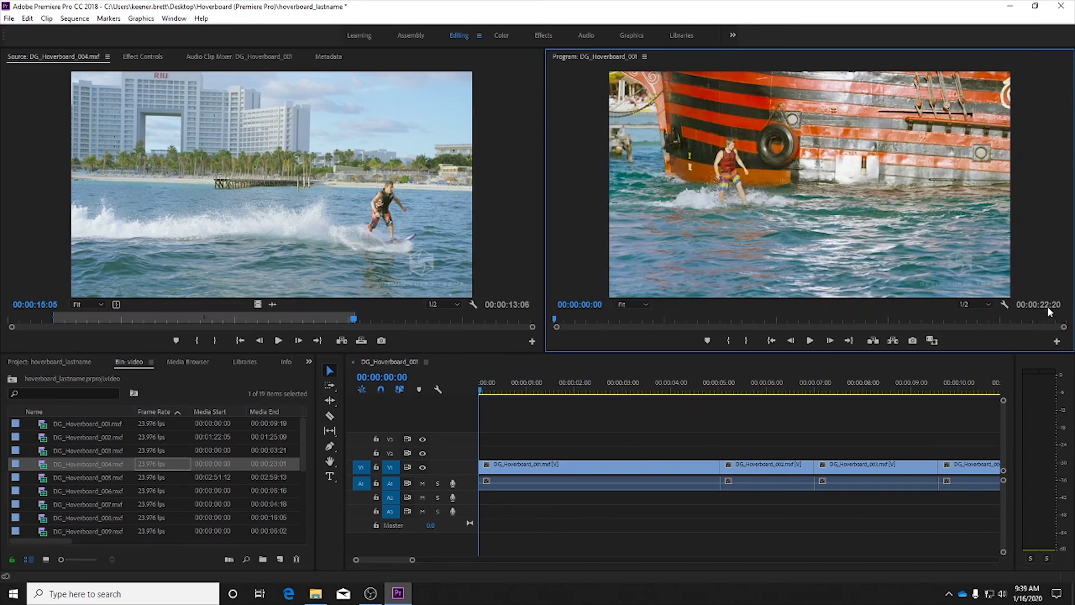
pyautogui.click(811, 342)
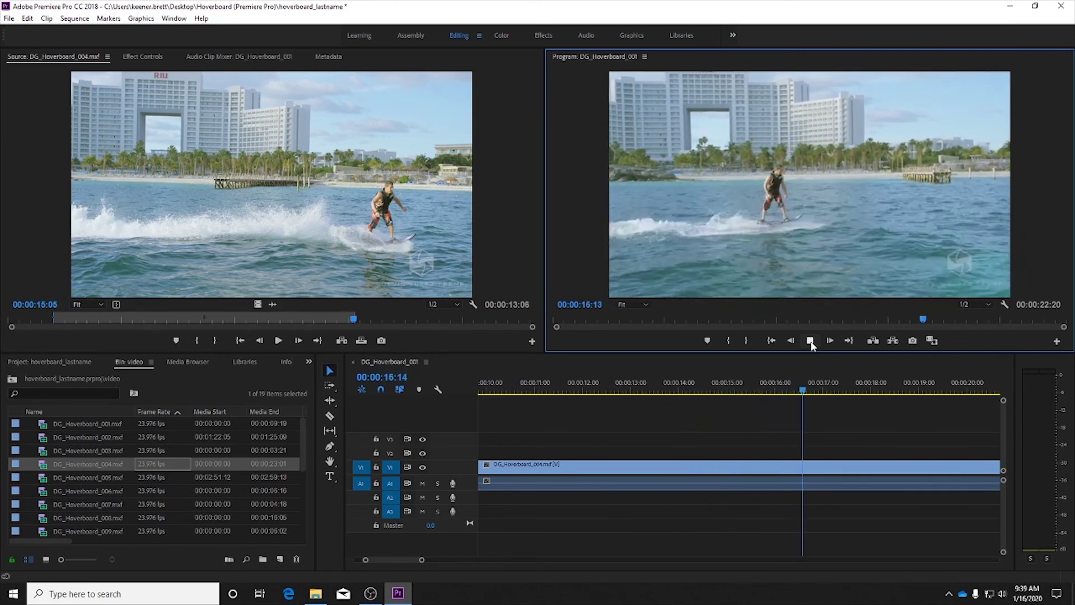
pyautogui.click(811, 341)
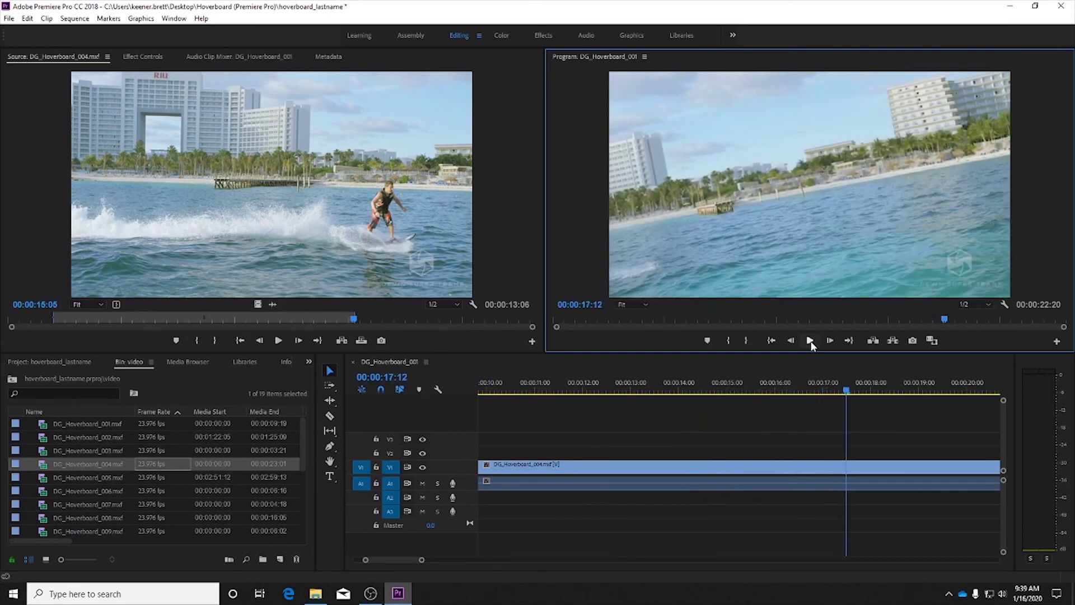
pyautogui.click(756, 468)
pyautogui.press('Delete')
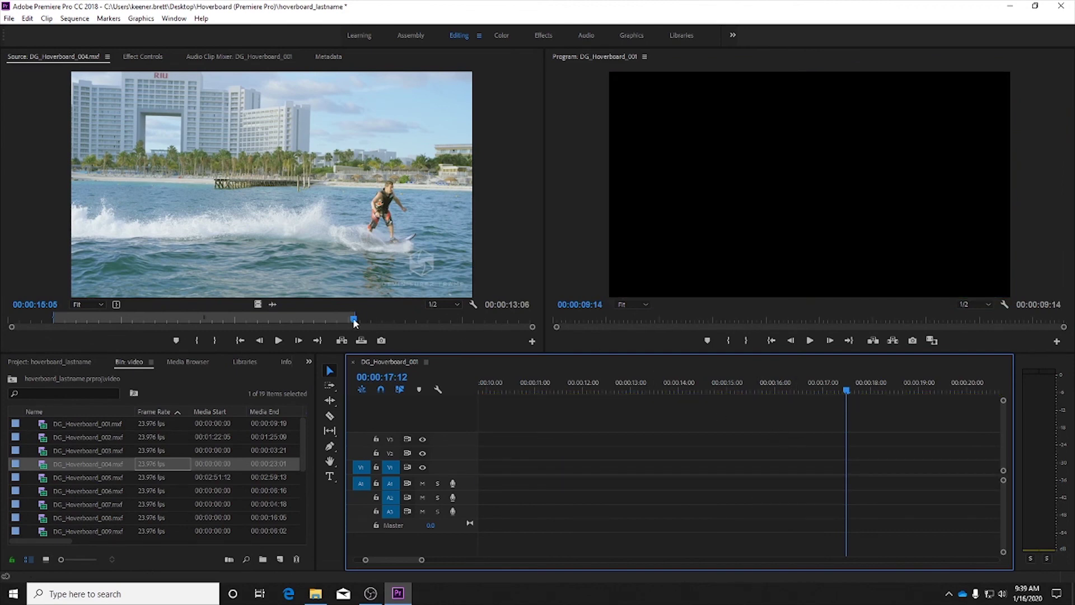
# Append the DG_Hoverboard_004.mxf section with a new Out point of 00:00:05:01 directly after the third clip, and play it back
pyautogui.moveTo(354, 322); pyautogui.dragTo(123, 328)
pyautogui.click(214, 340)
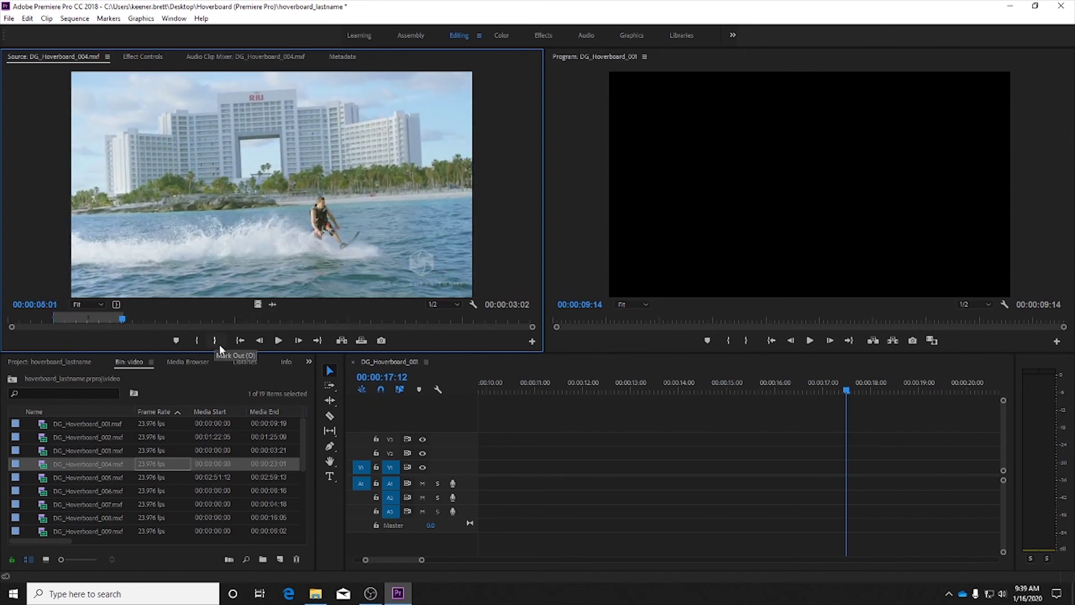
pyautogui.moveTo(846, 394); pyautogui.dragTo(815, 393)
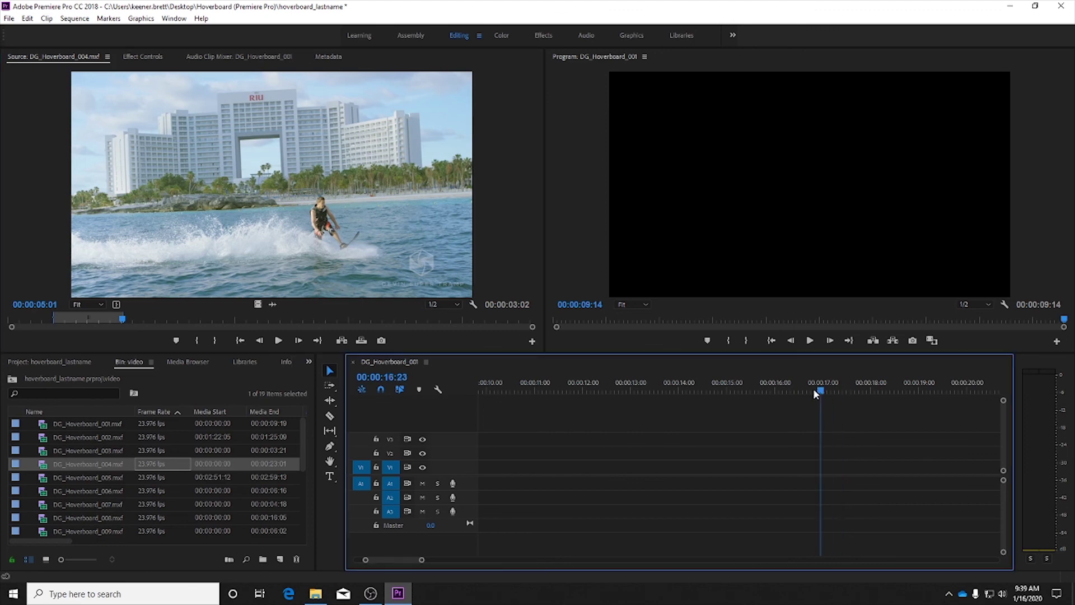
pyautogui.moveTo(482, 382); pyautogui.dragTo(513, 383)
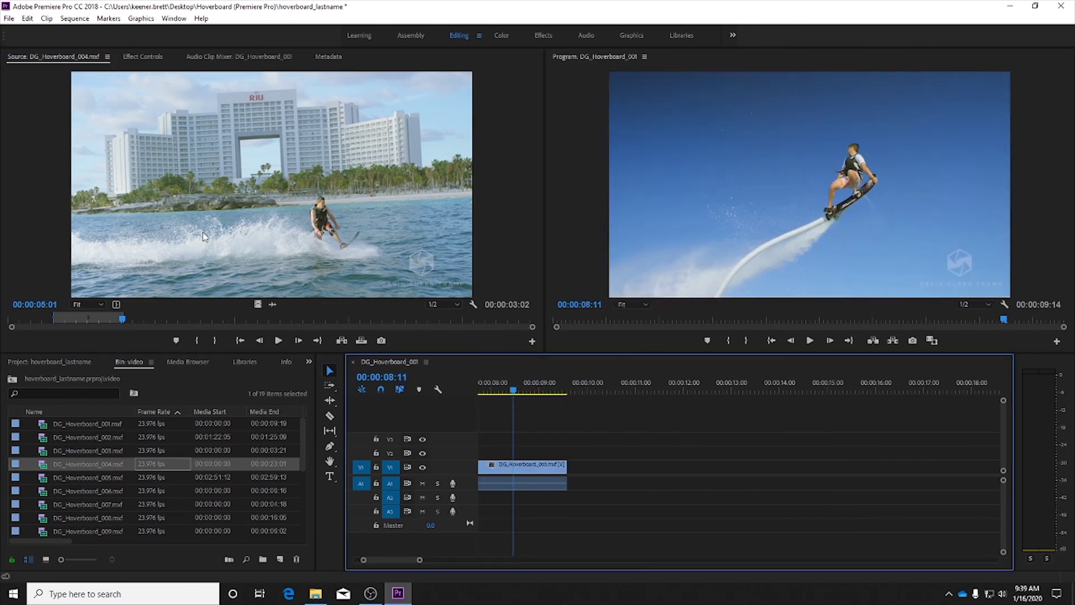
pyautogui.moveTo(196, 148); pyautogui.dragTo(576, 473)
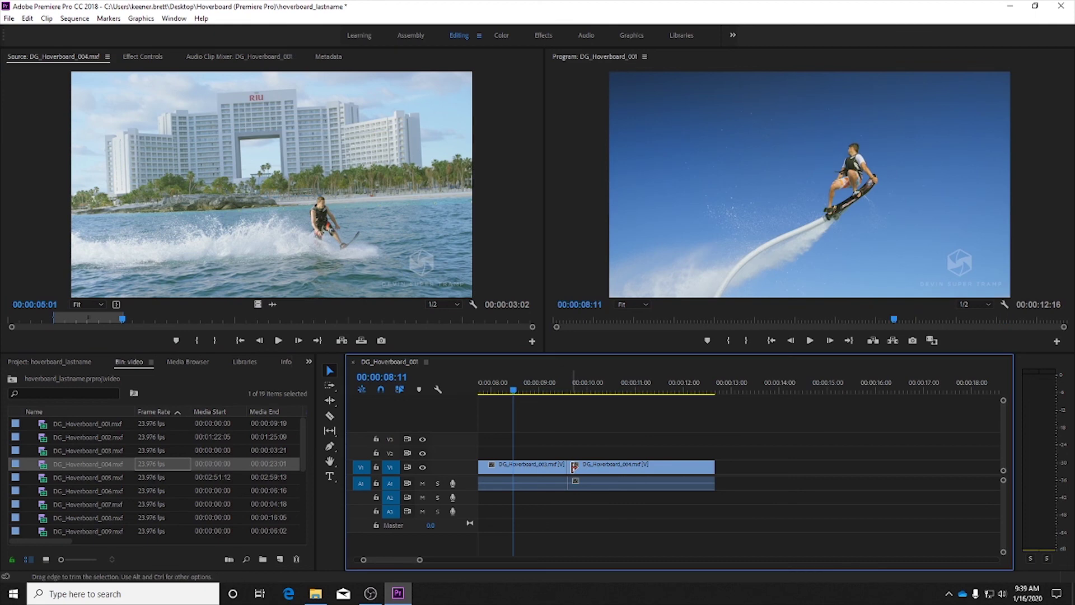
pyautogui.click(812, 341)
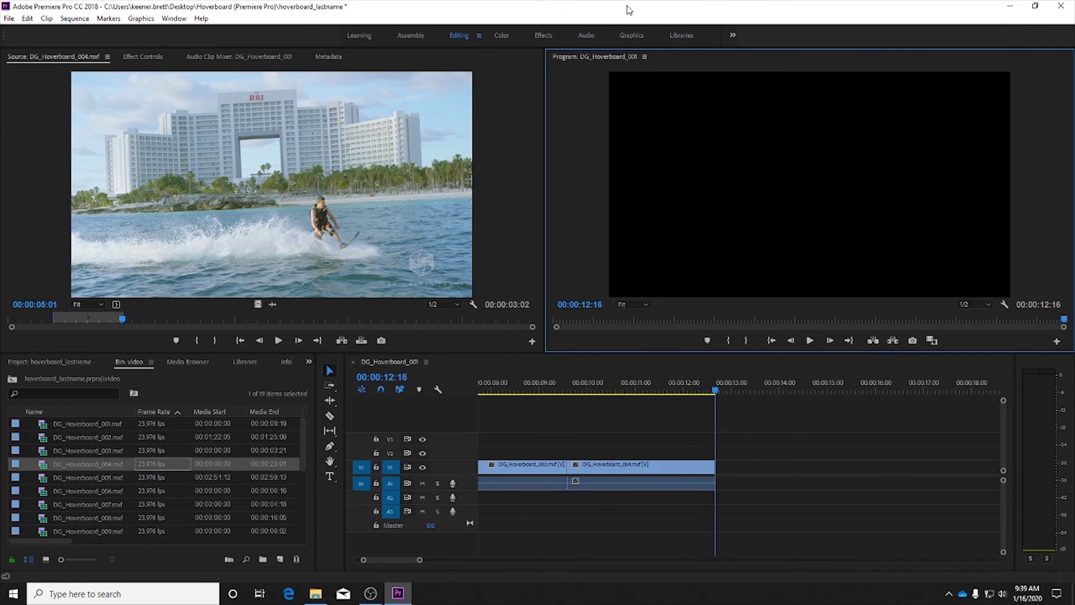
# Save the hoverboard_lastname project and close Premiere Pro
pyautogui.click(9, 20)
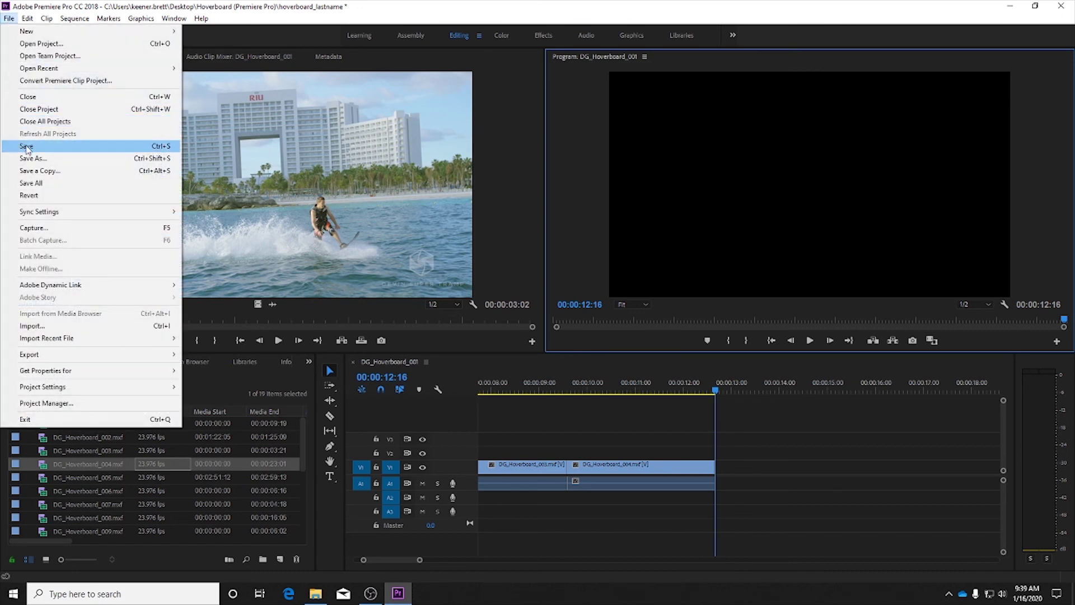
pyautogui.click(26, 146)
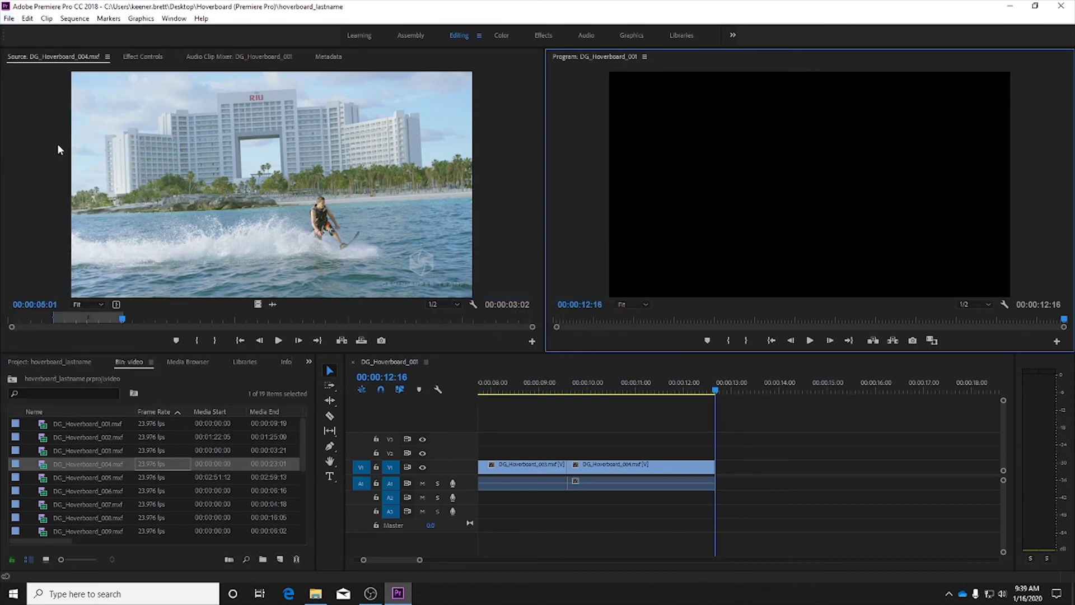
pyautogui.click(1064, 8)
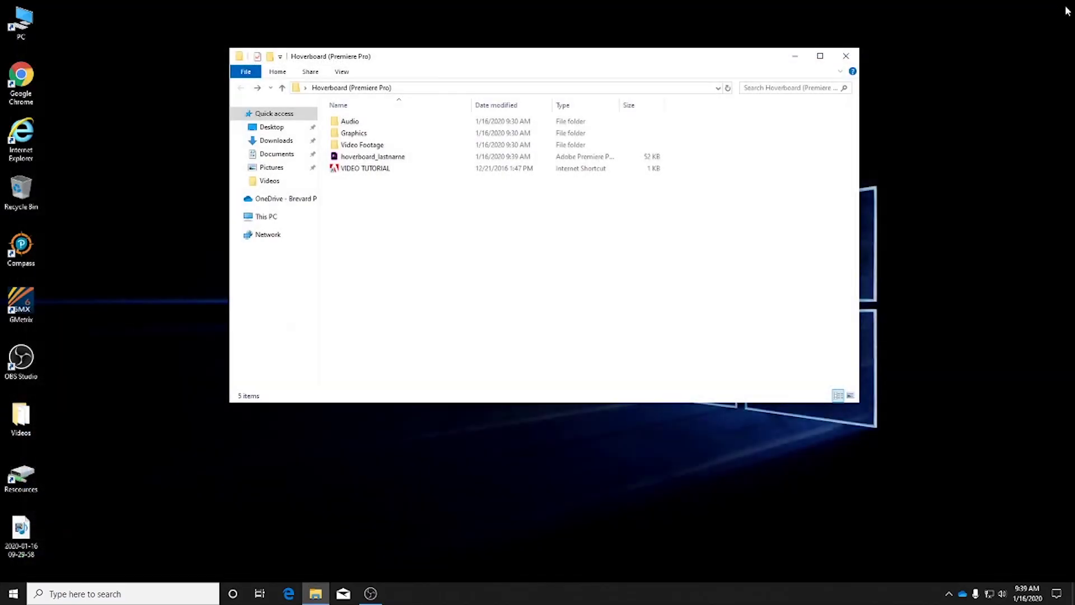